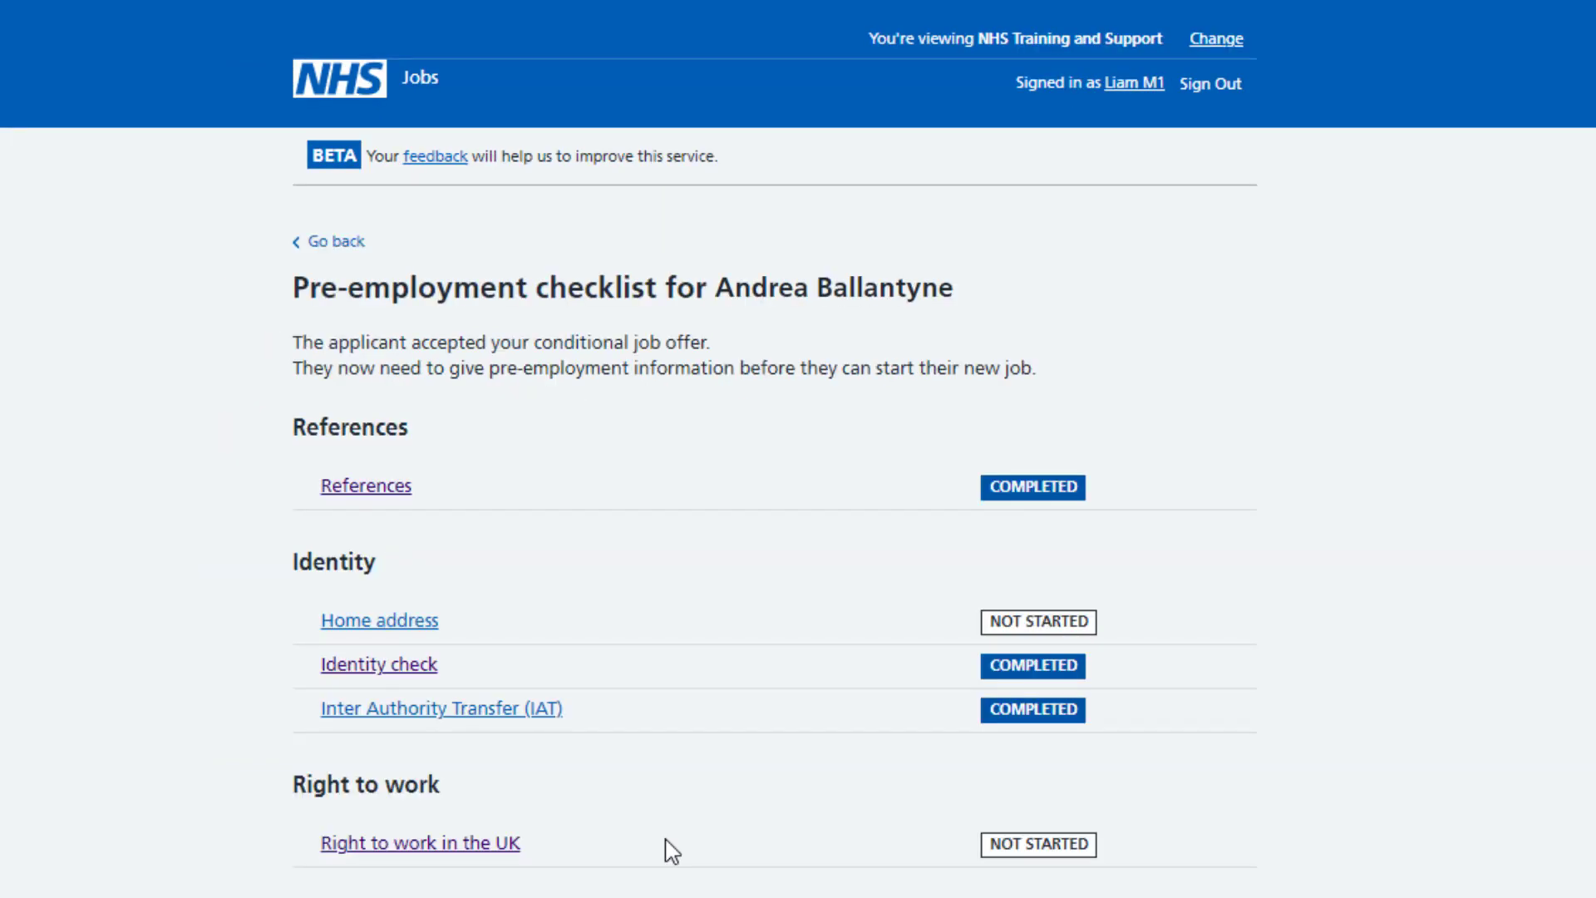
Open the applicant's right to work in the UK check and answer Yes to needing the check.
click(491, 862)
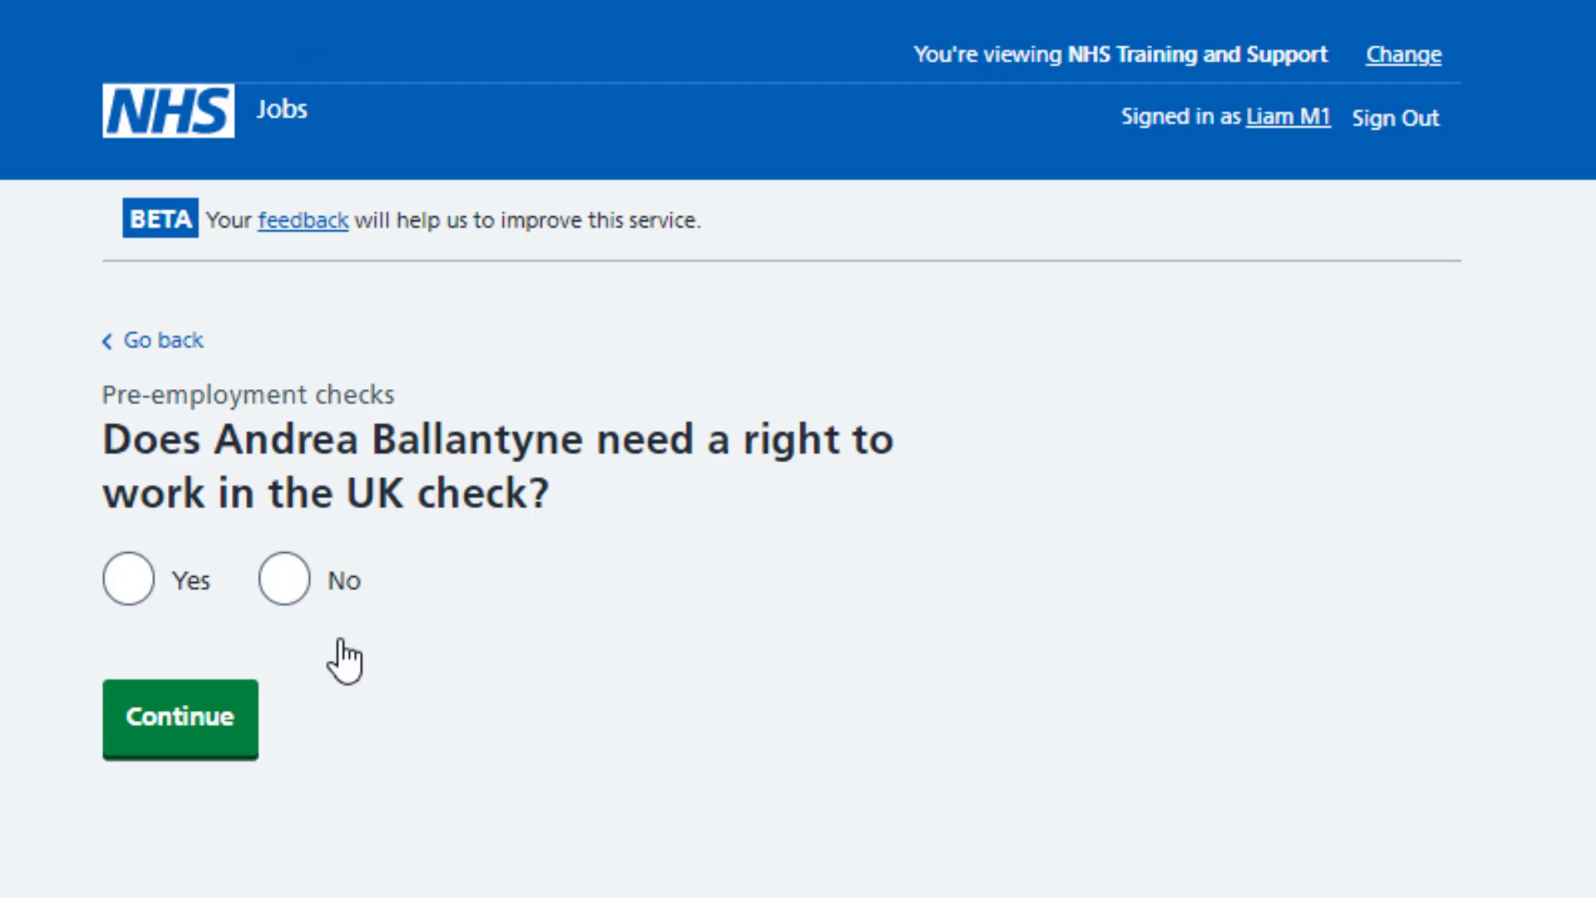
click(141, 597)
click(205, 721)
click(288, 589)
click(204, 732)
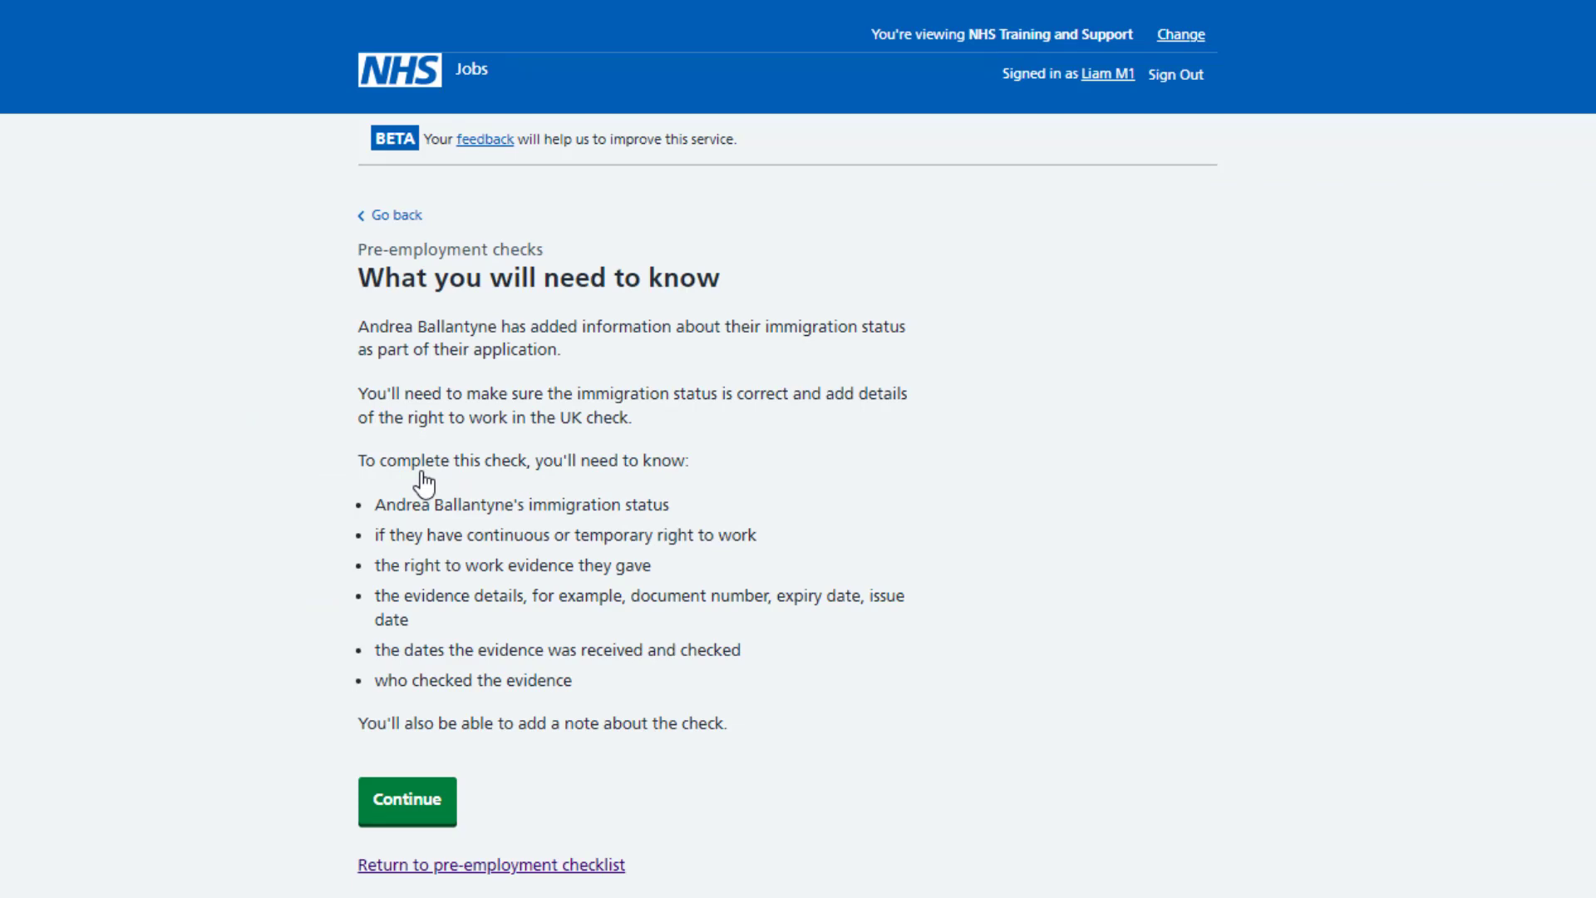
click(444, 822)
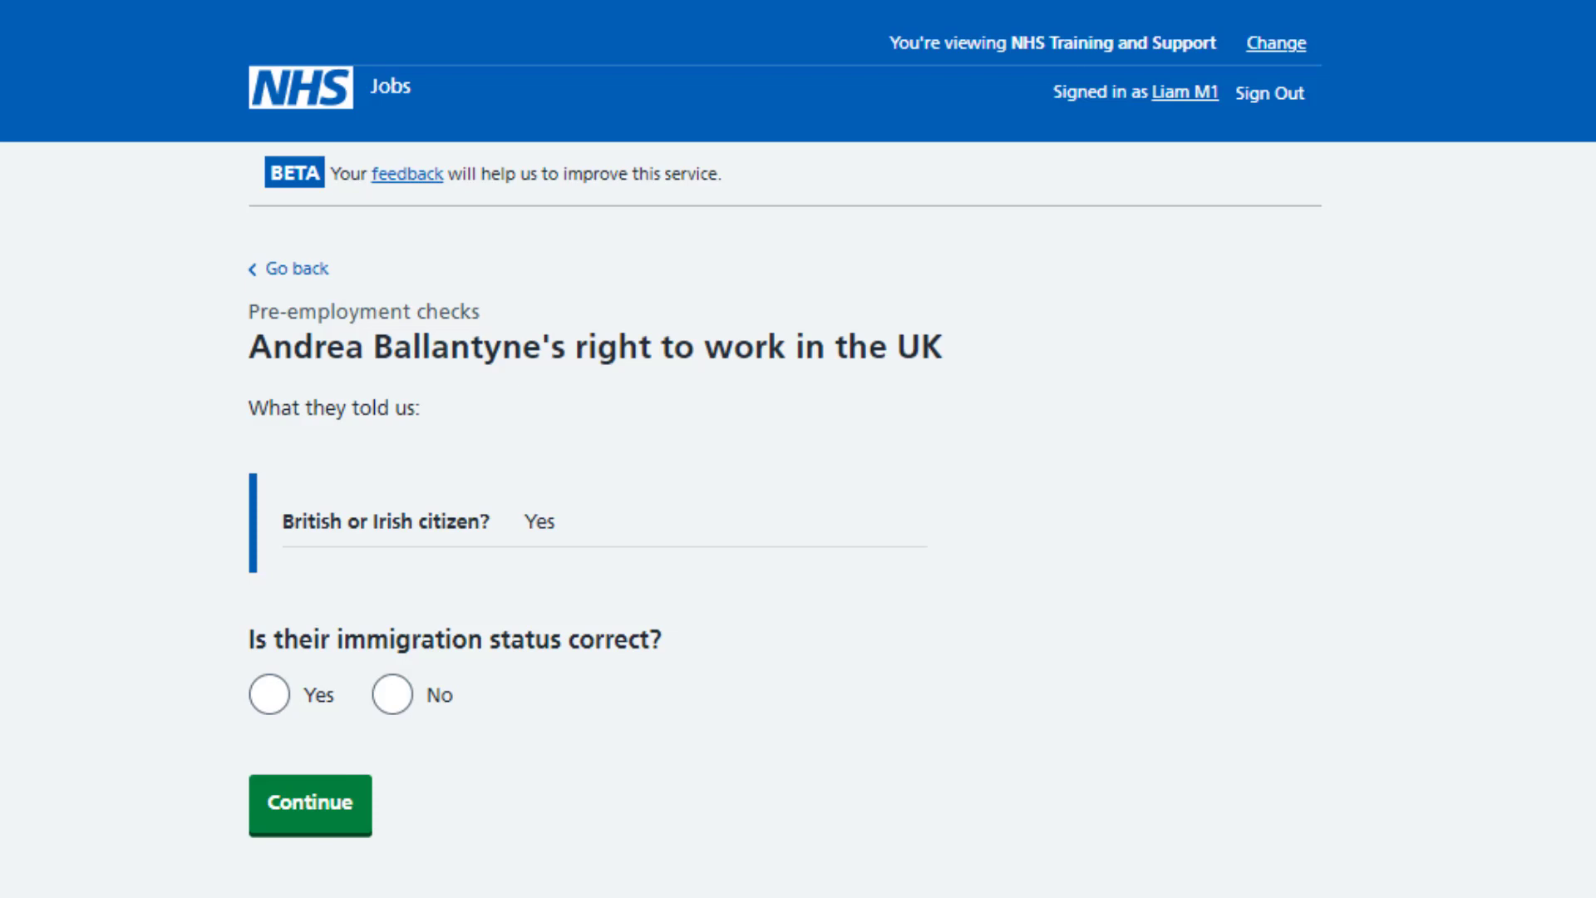
Answer Yes to whether the applicant's immigration status is correct and continue.
click(273, 703)
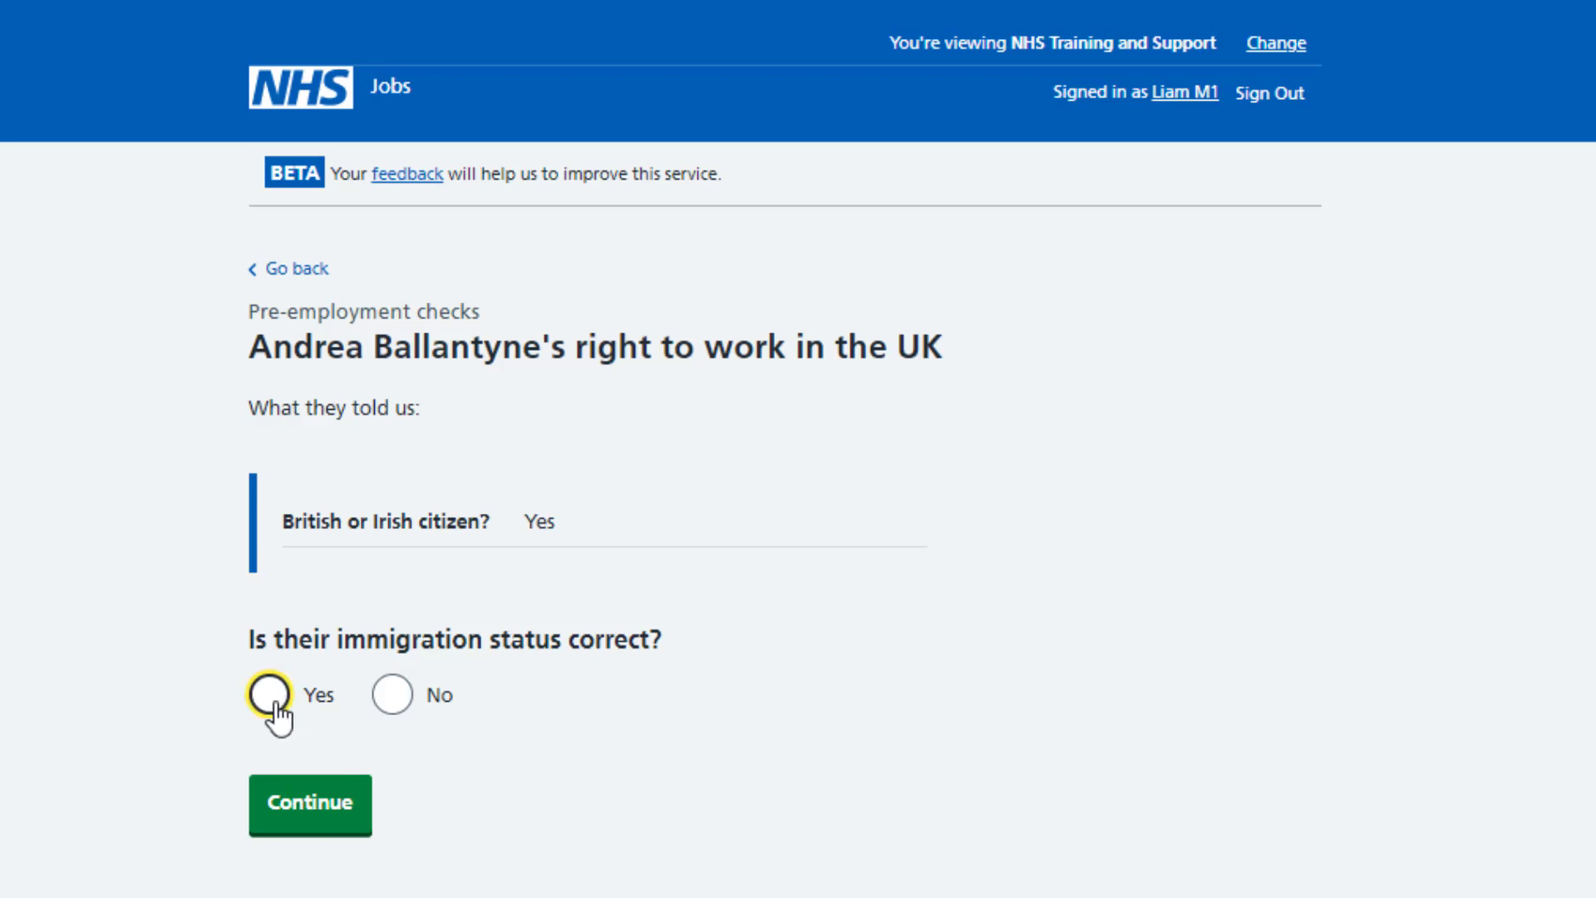
click(331, 832)
click(398, 703)
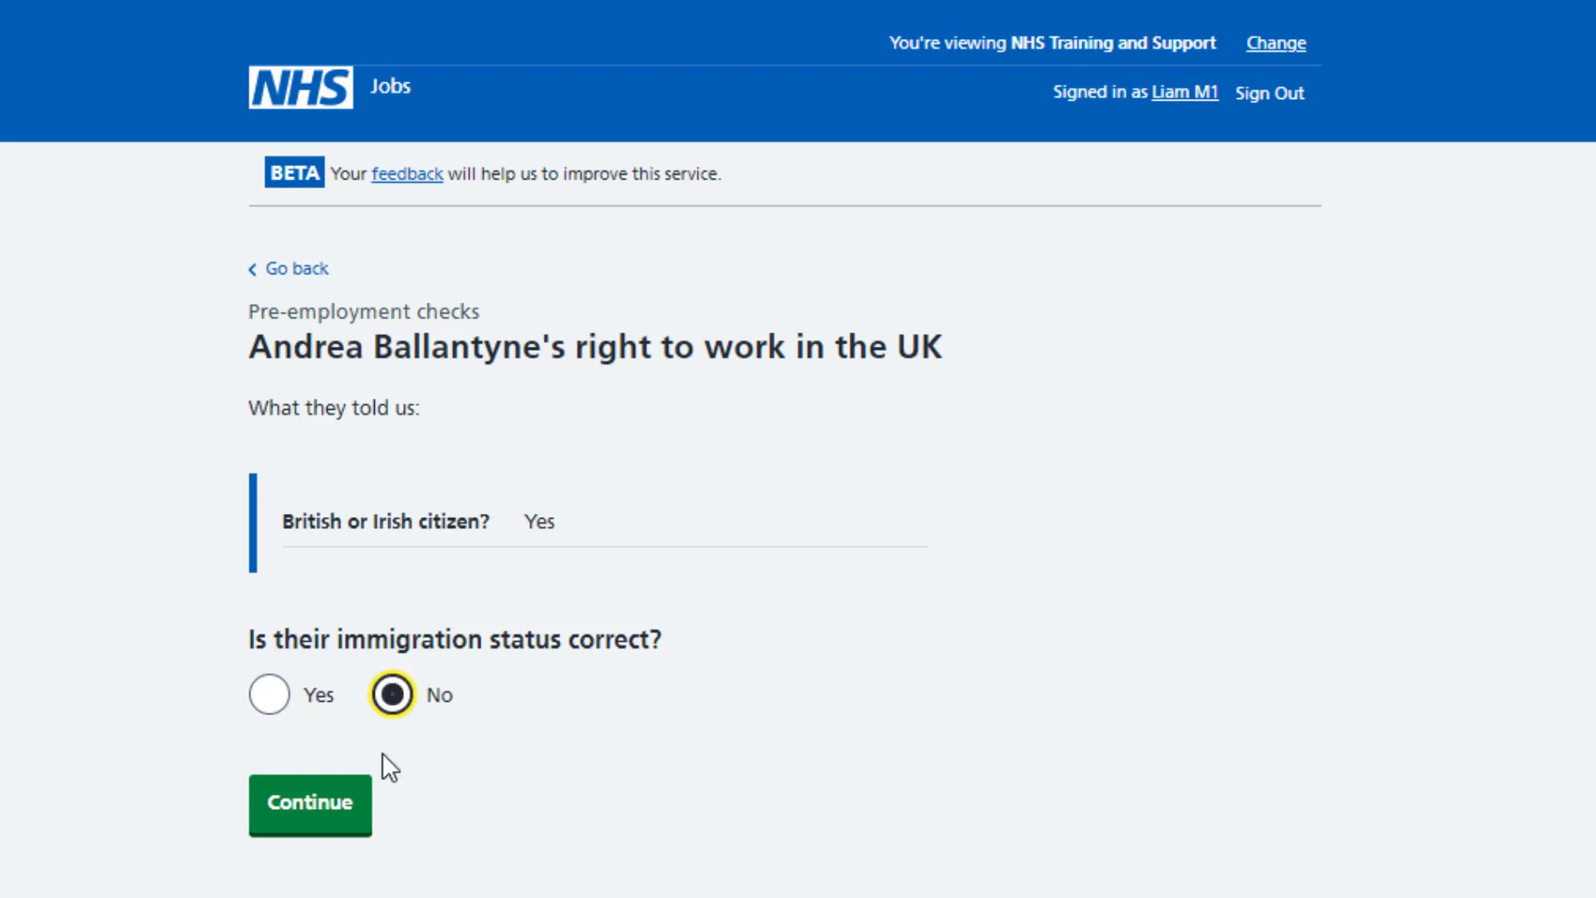
click(319, 829)
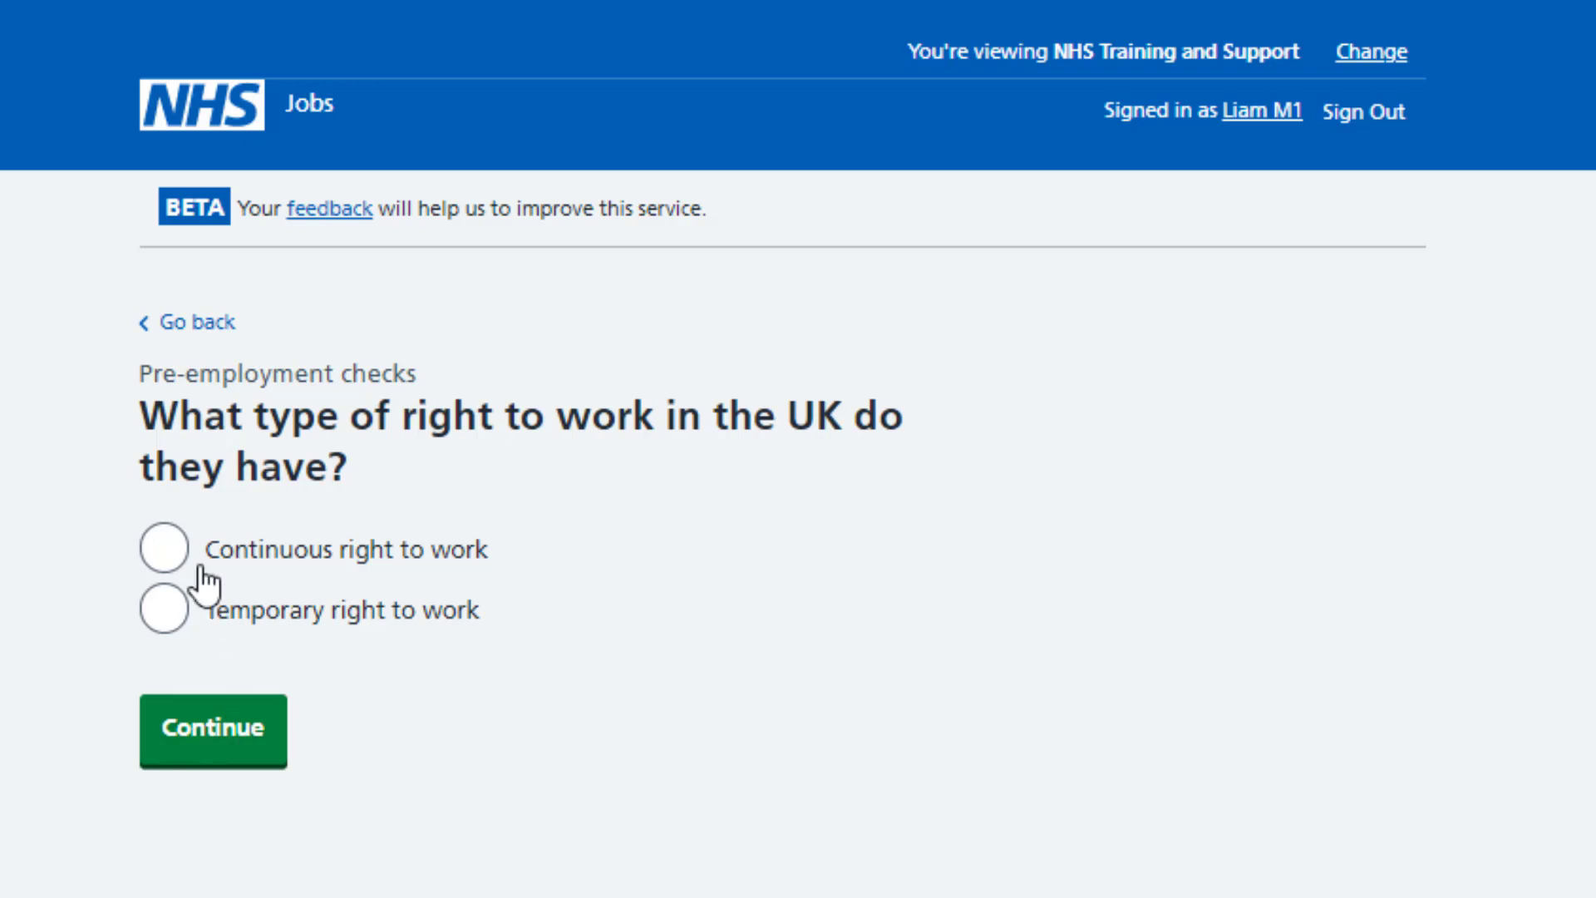
Record a continuous right to work, evidenced by a passport showing that the applicant is a British citizen.
click(176, 553)
click(221, 753)
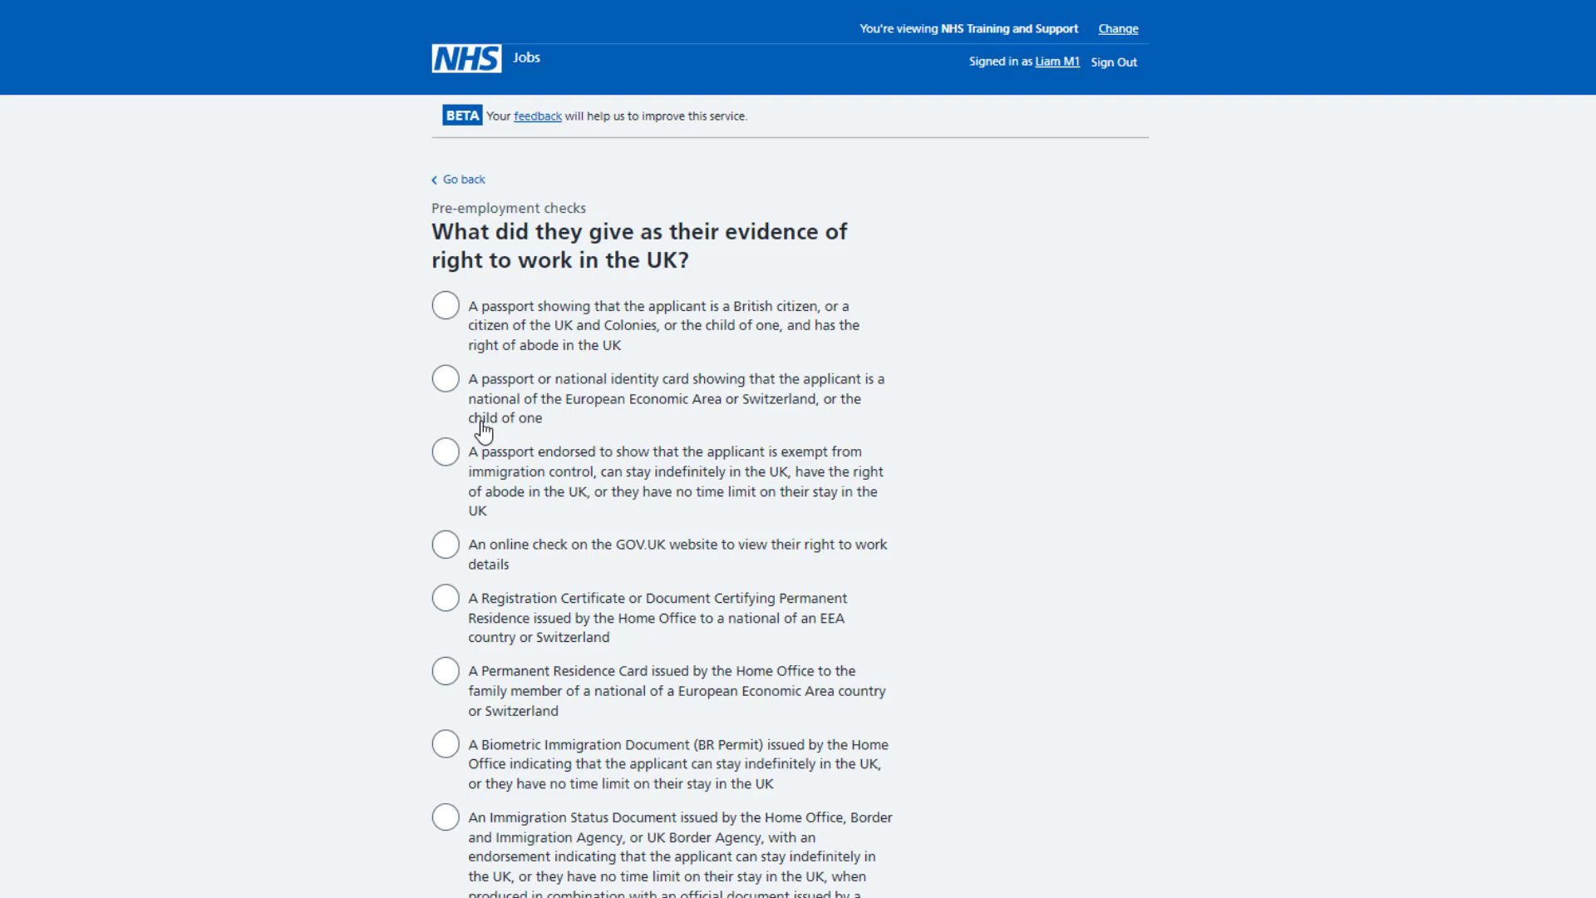
click(447, 308)
scroll(449, 312, down, 6)
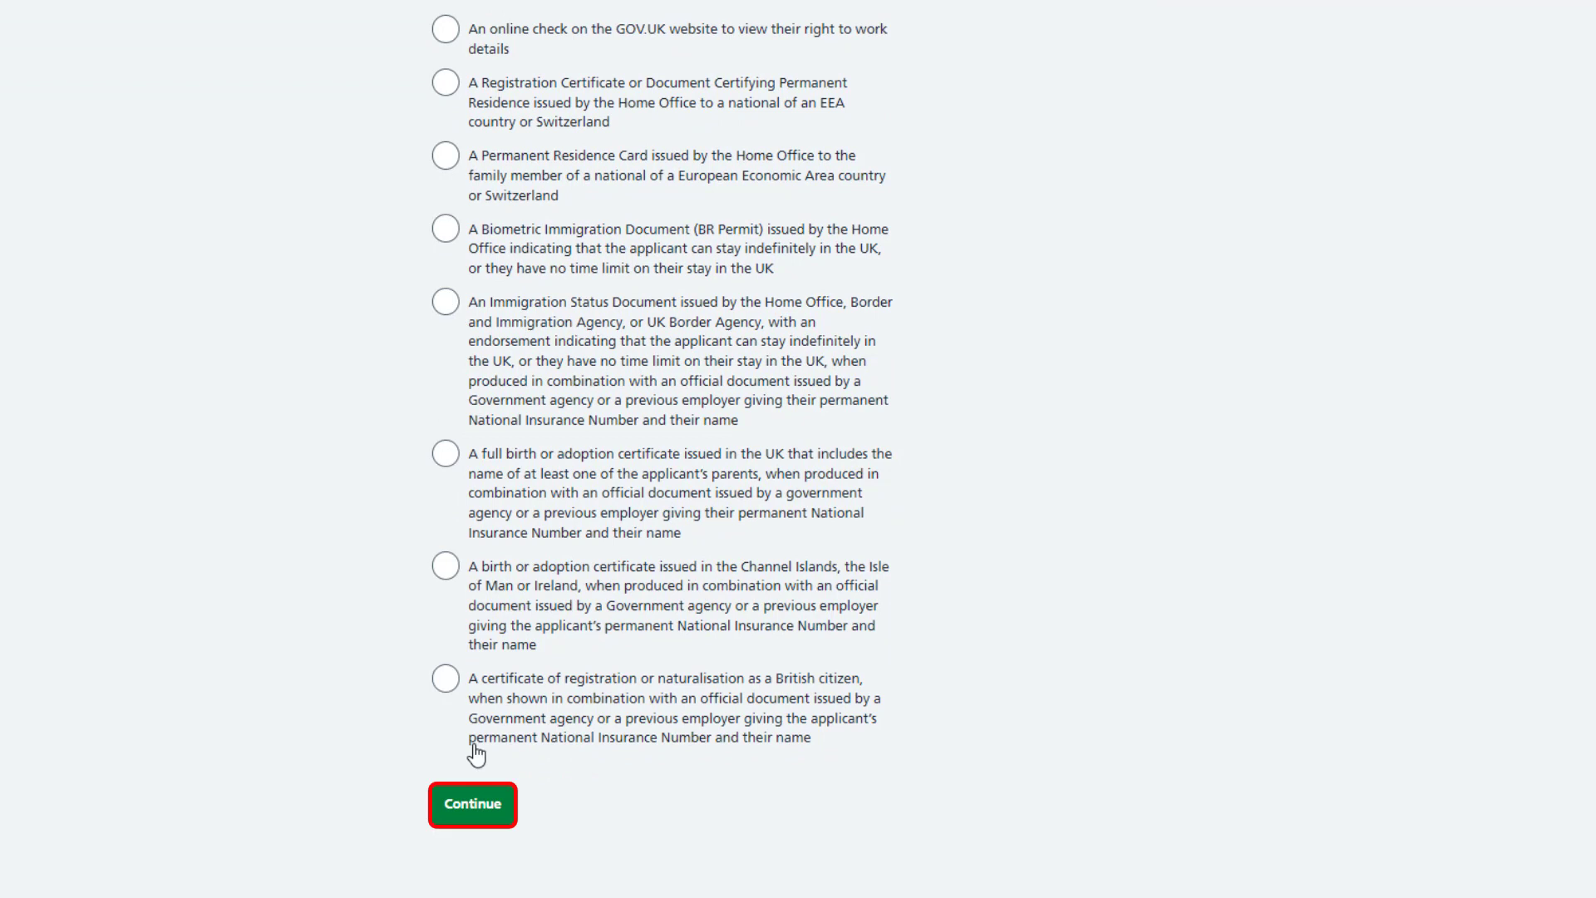
click(484, 819)
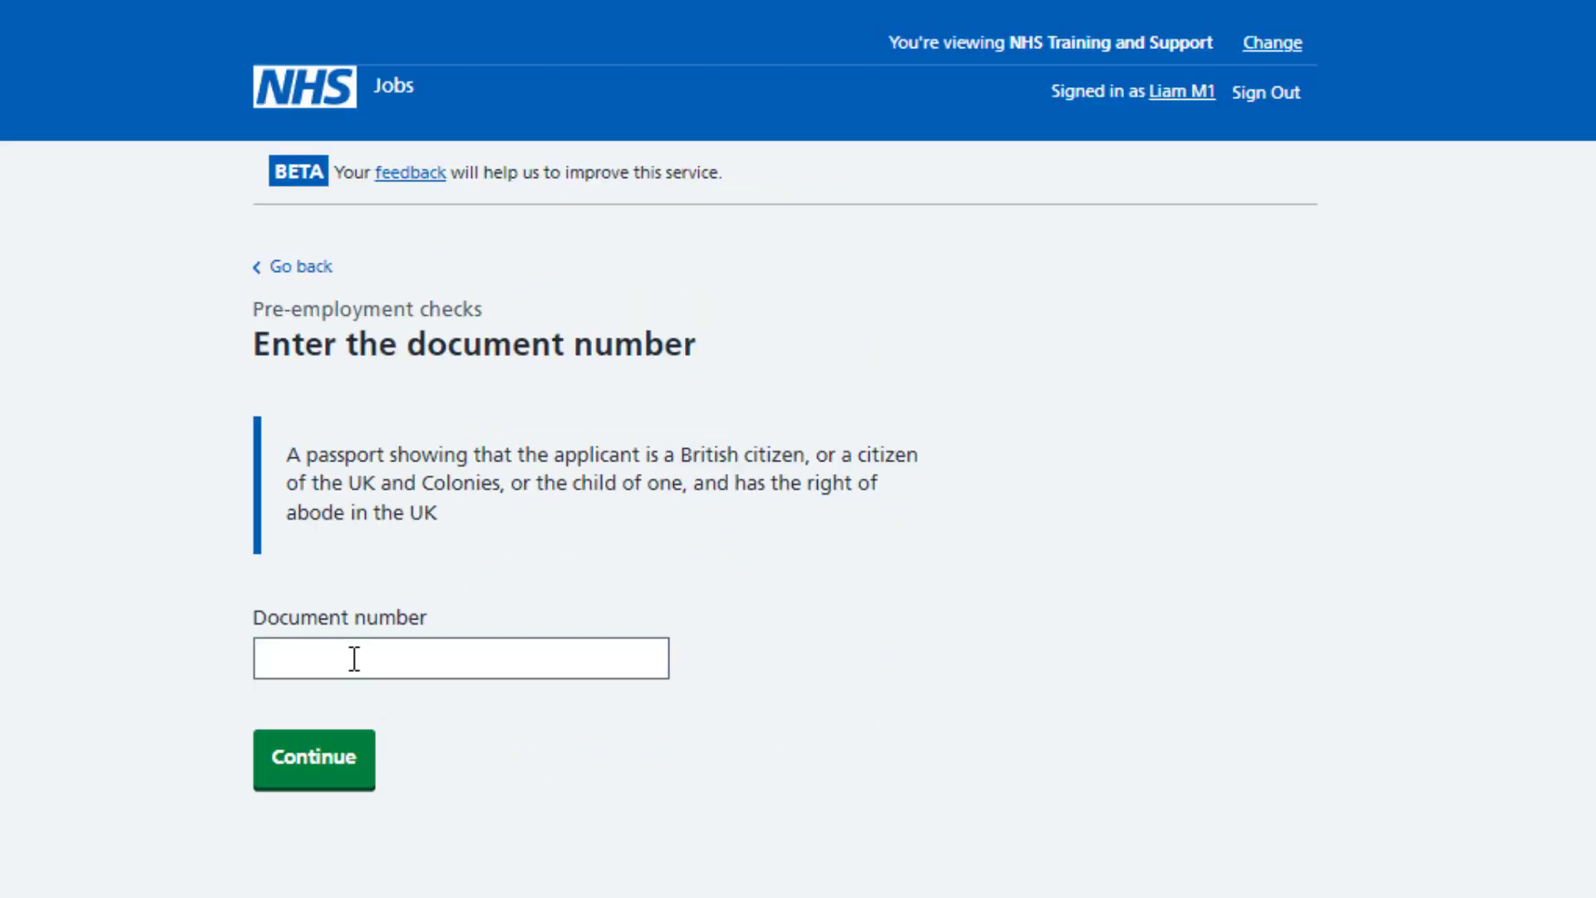
Enter the passport's document number and continue to the issue date.
click(354, 658)
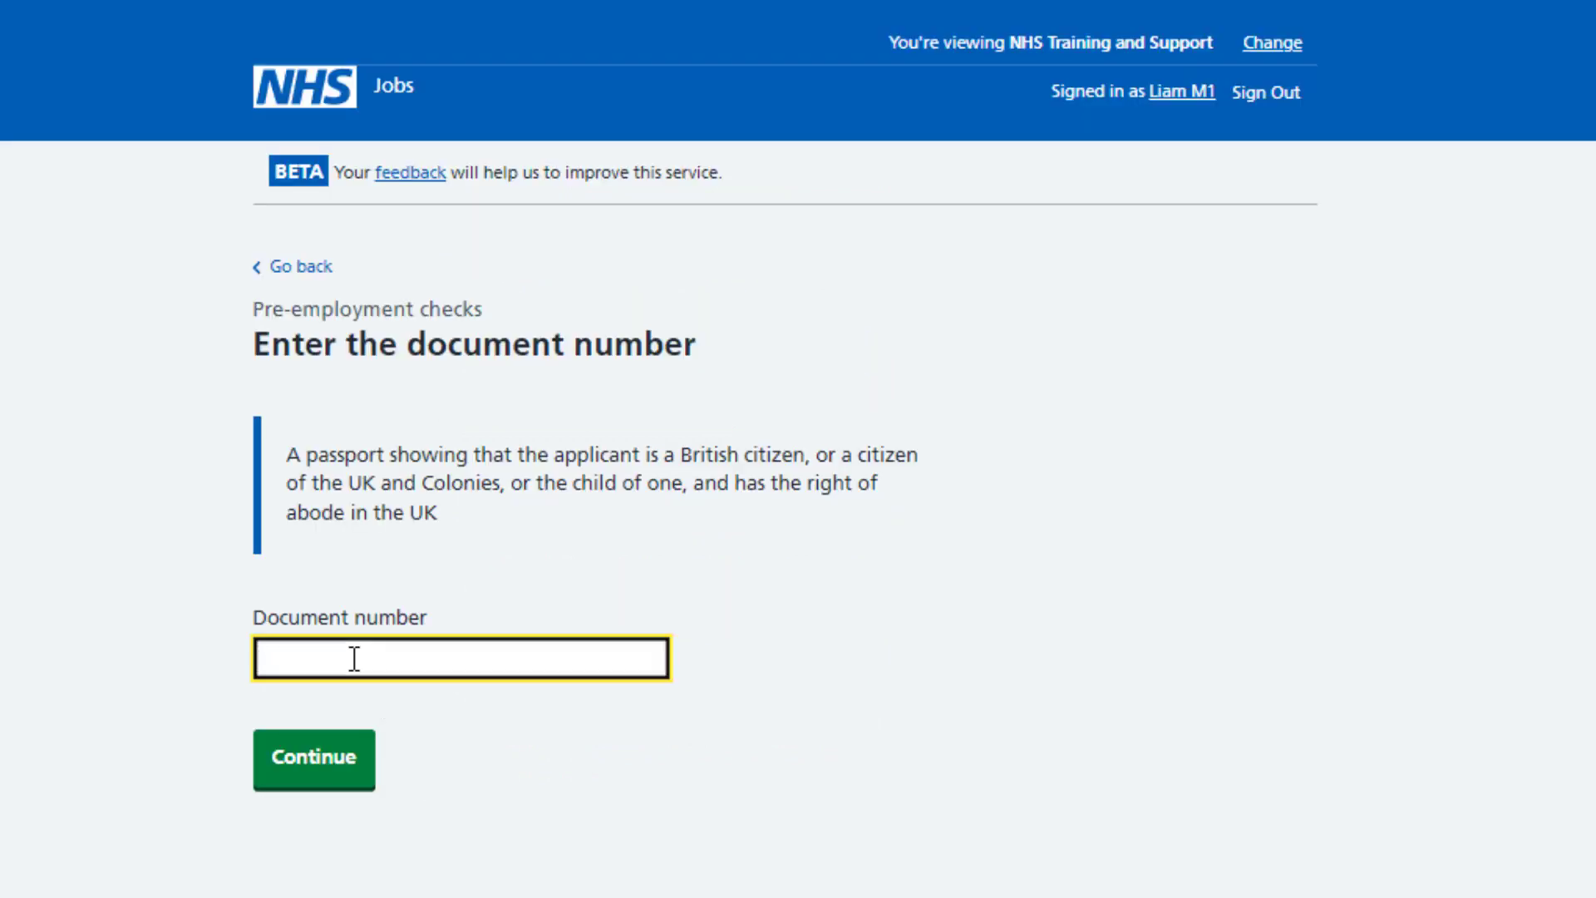
text(12345)
click(329, 781)
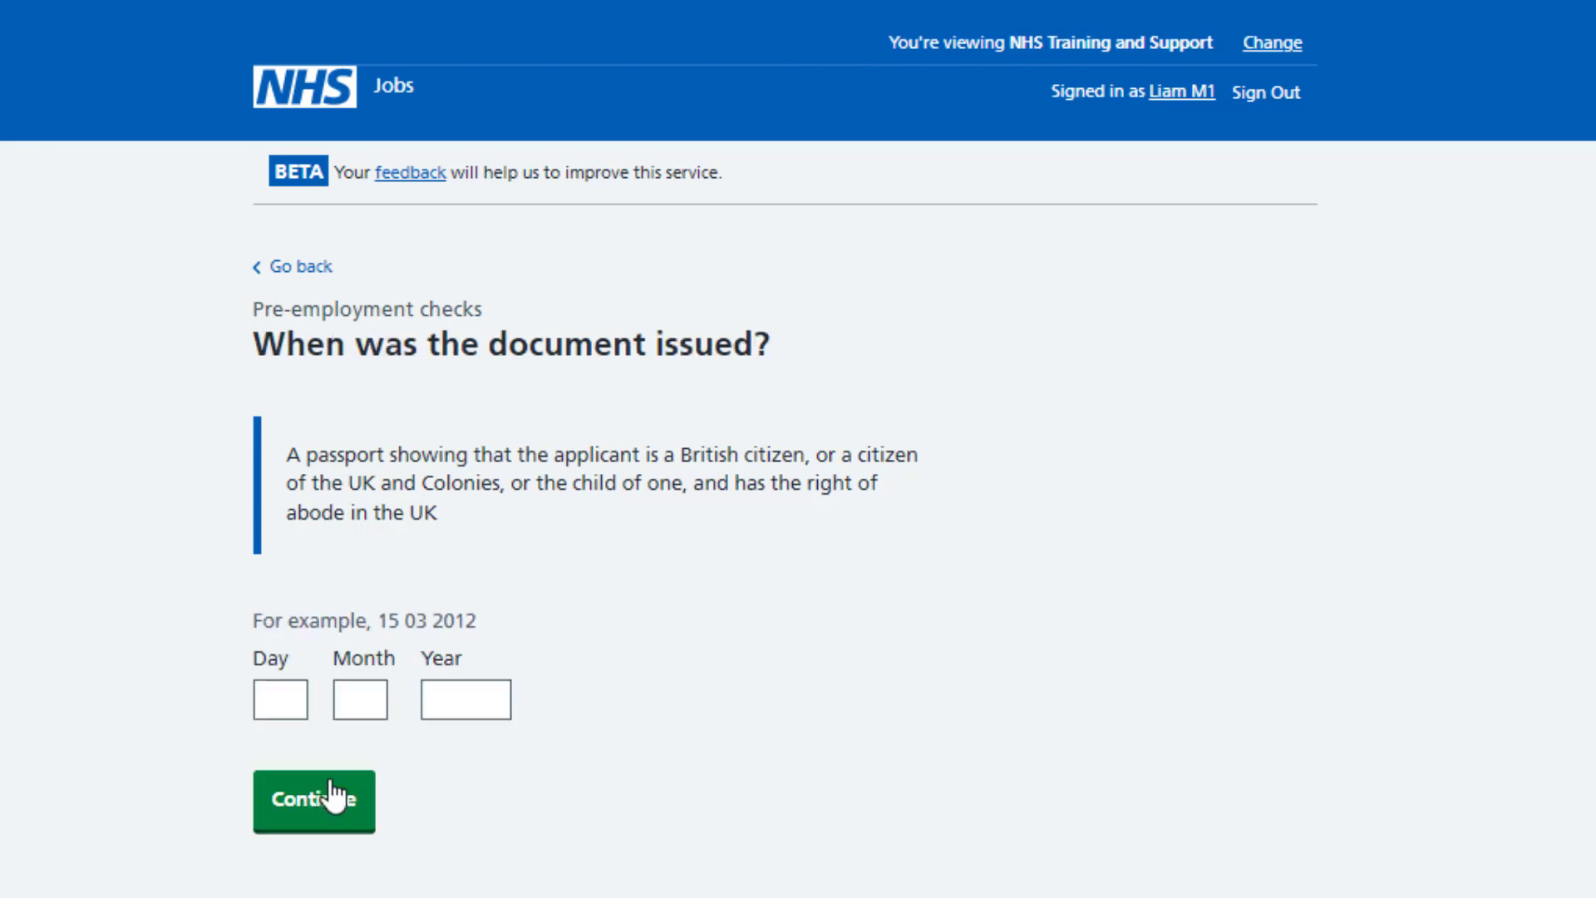
Set the document's issue date to 07 02 2020 and continue.
click(295, 692)
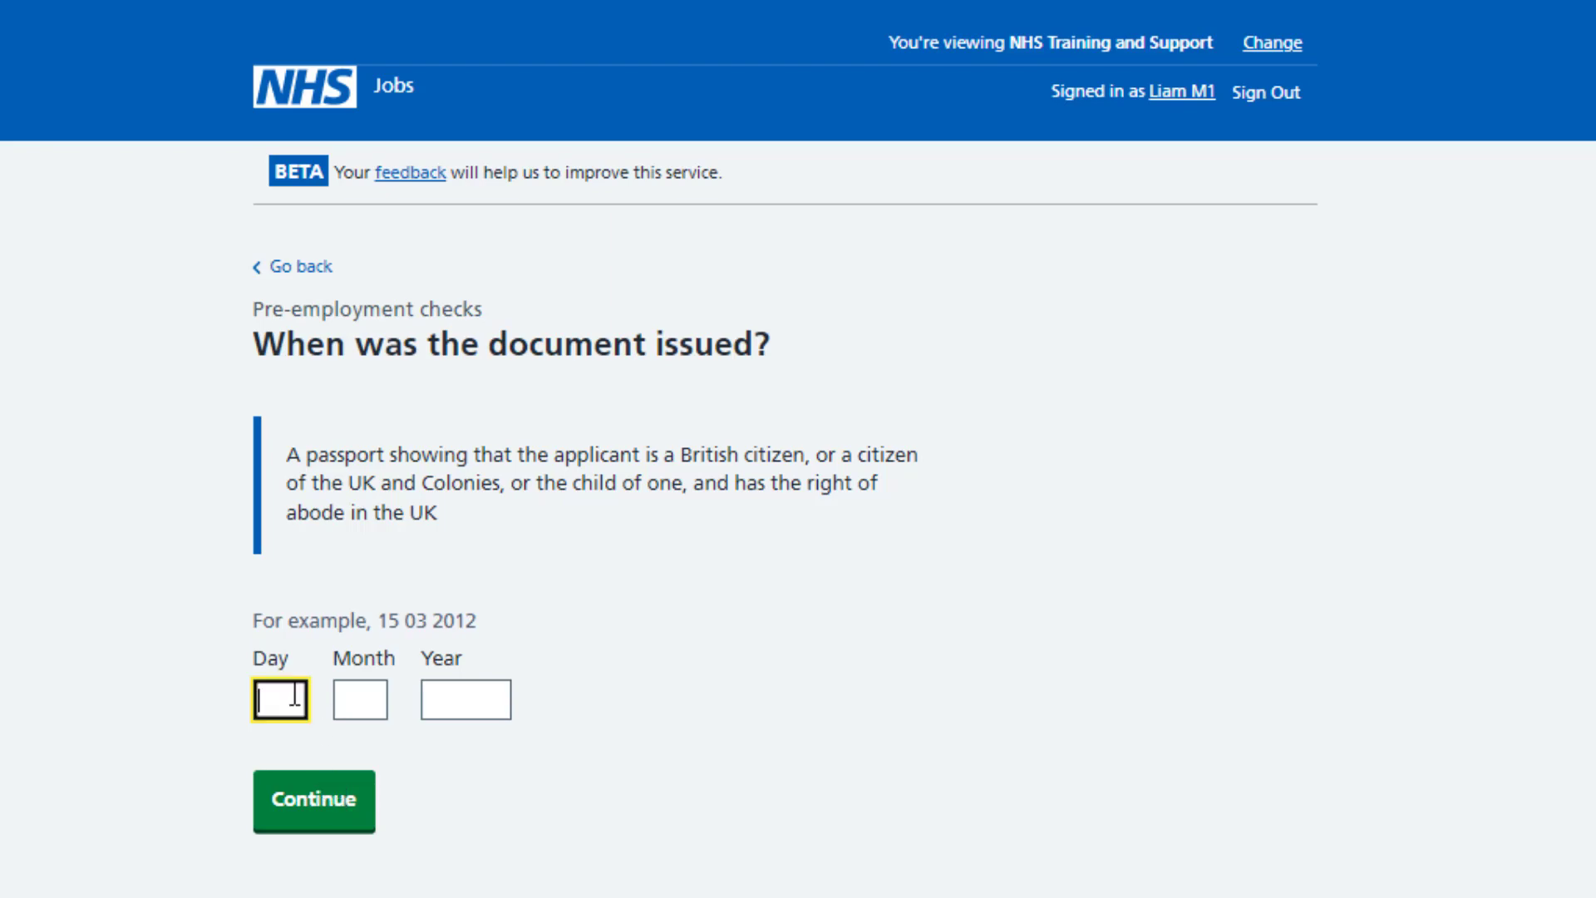
text(07)
key(Tab)
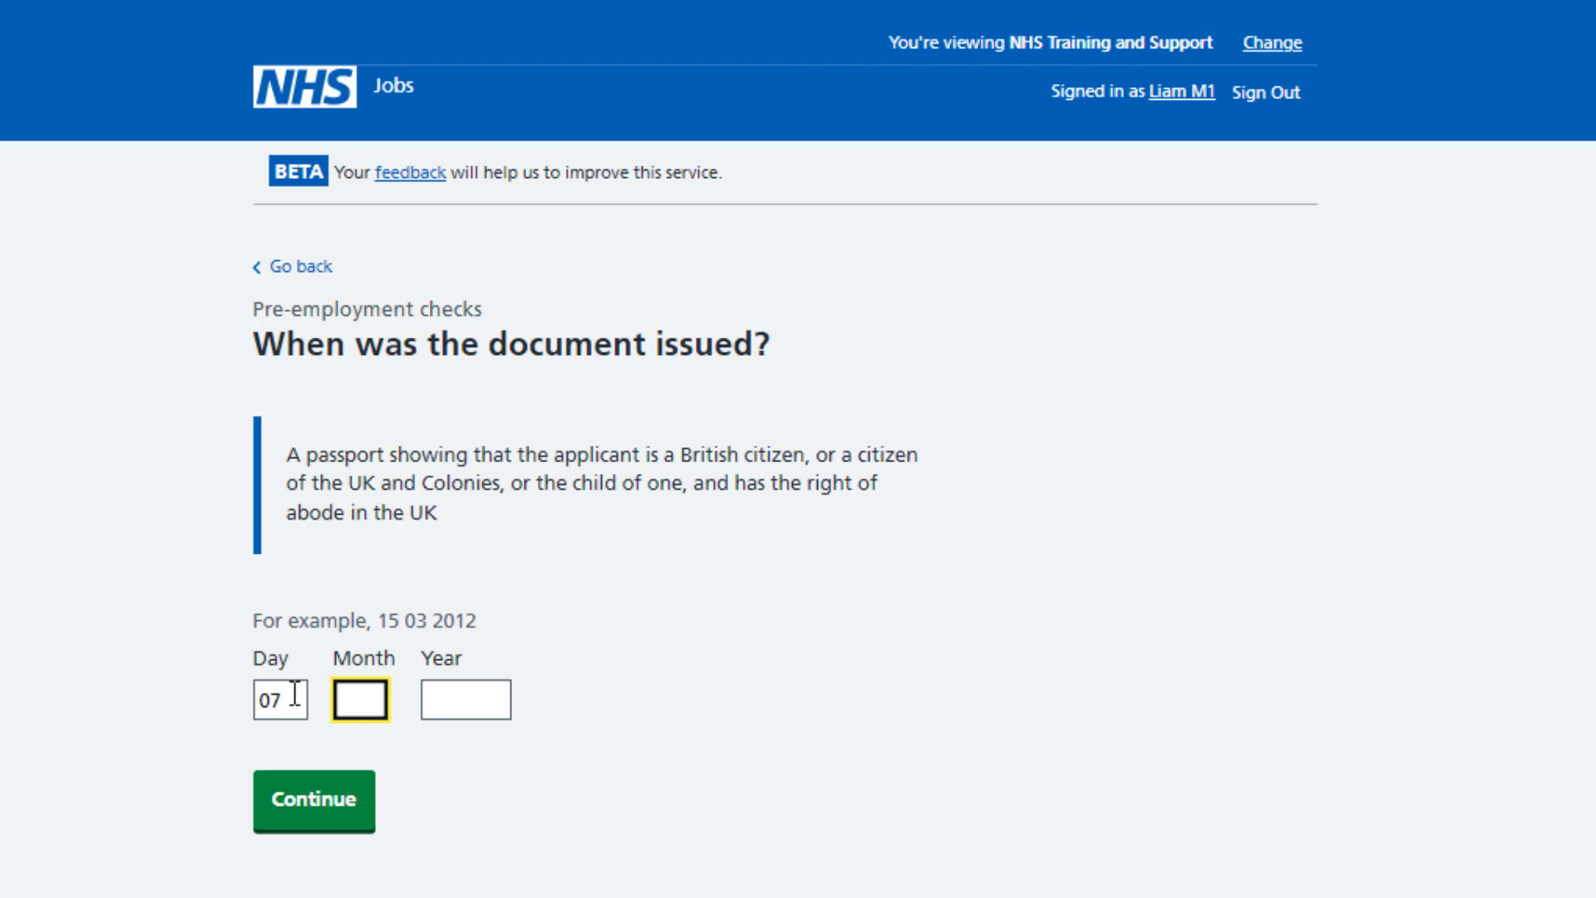
text(02)
key(Tab)
text(20)
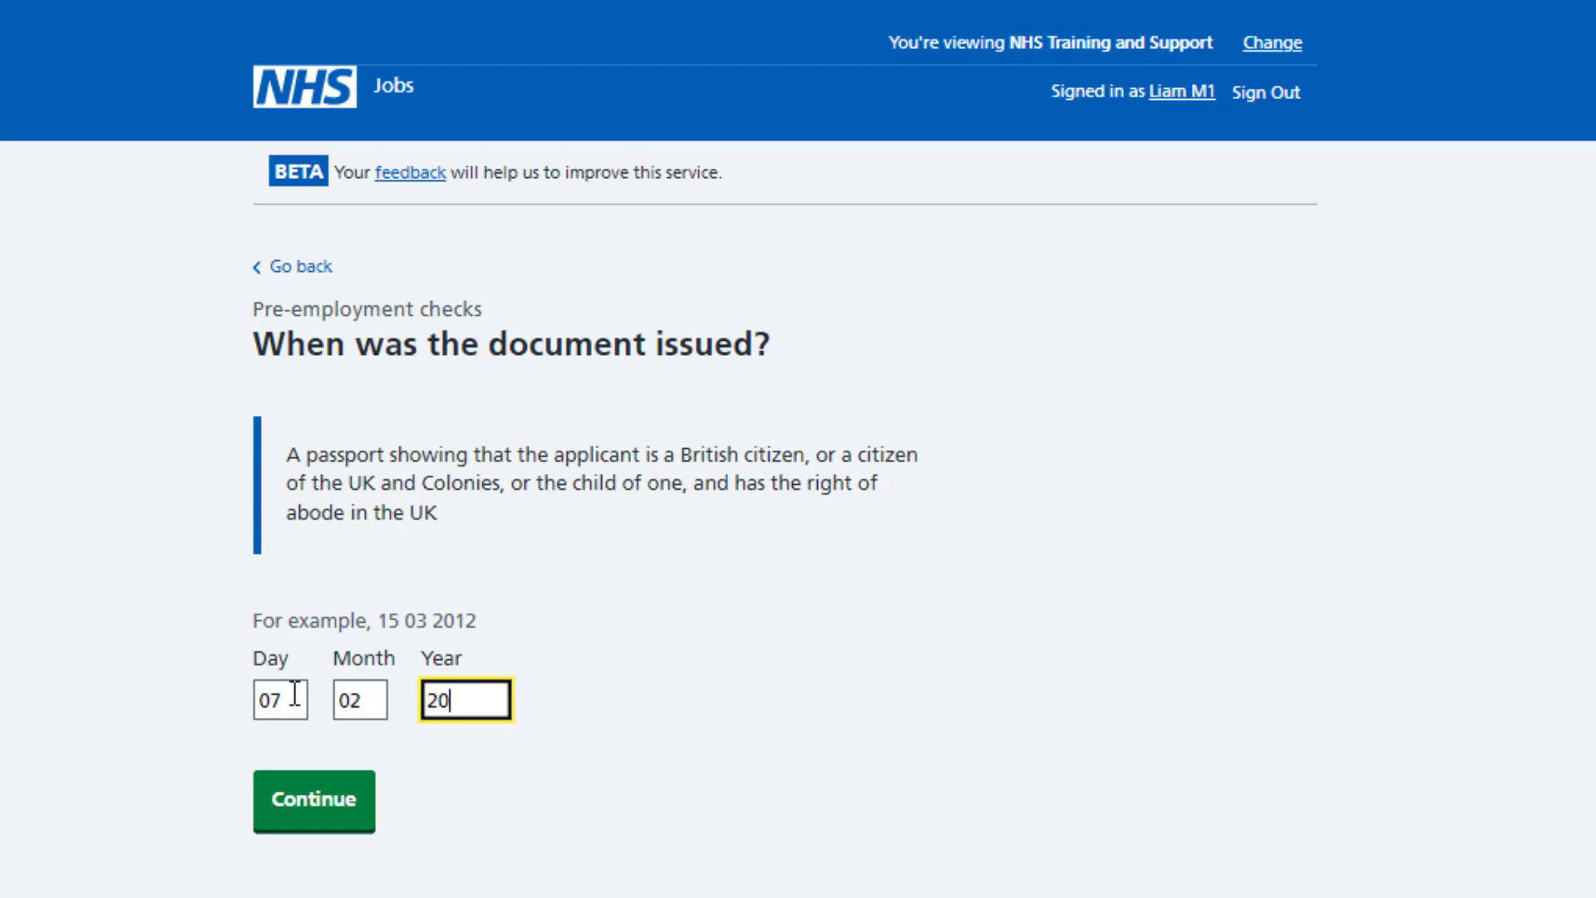
text(20)
click(350, 829)
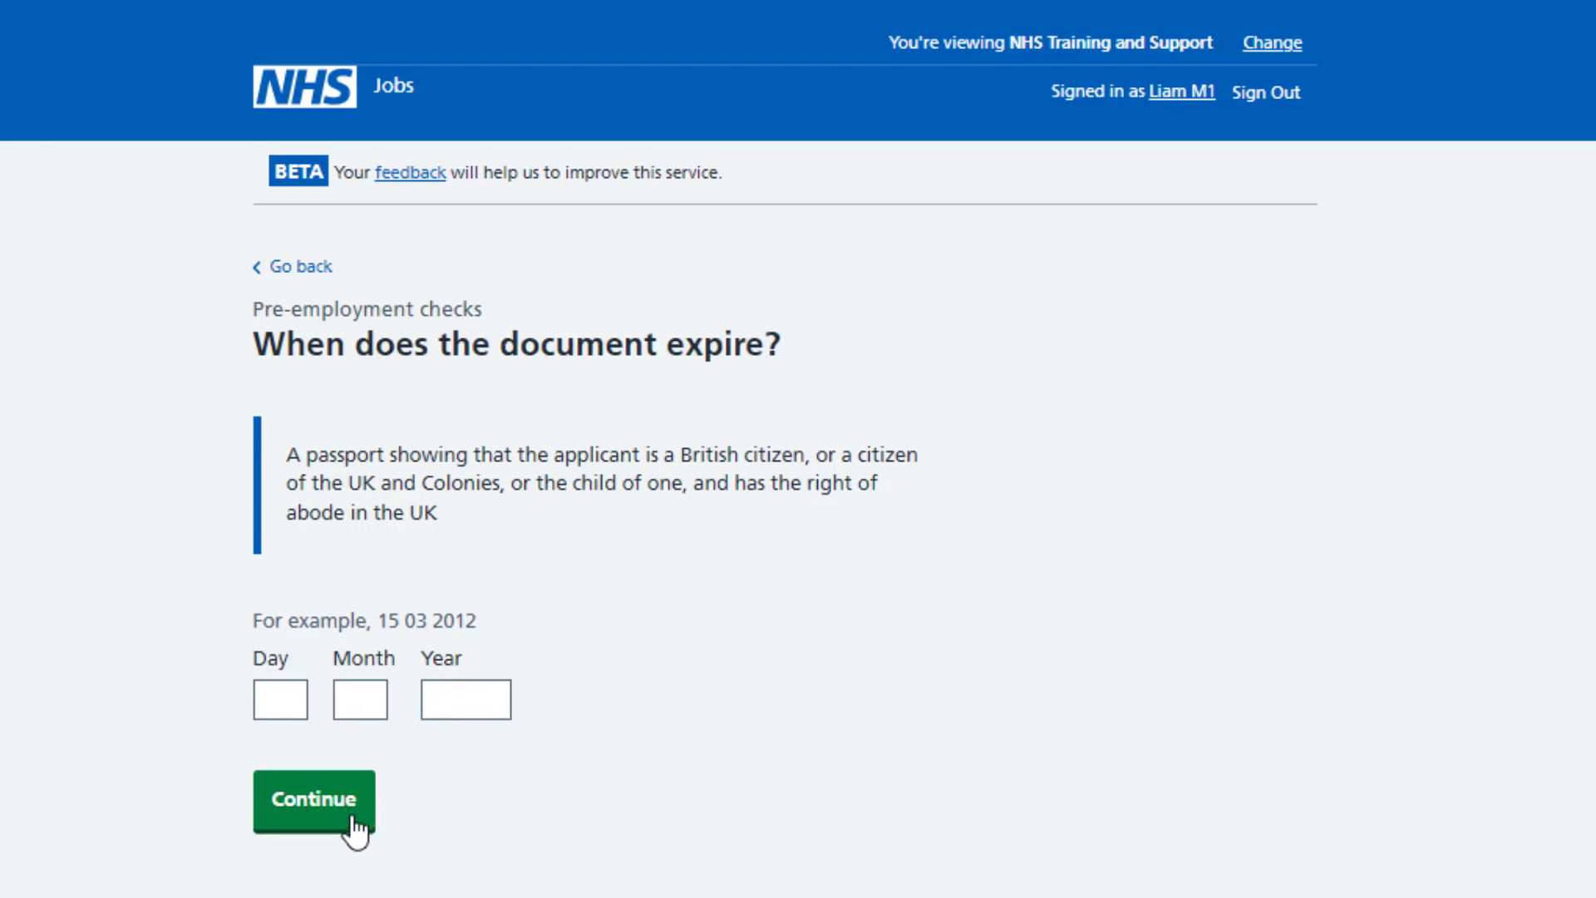
Set the document's expiry date to 07 02 2023 and continue.
click(287, 700)
text(07)
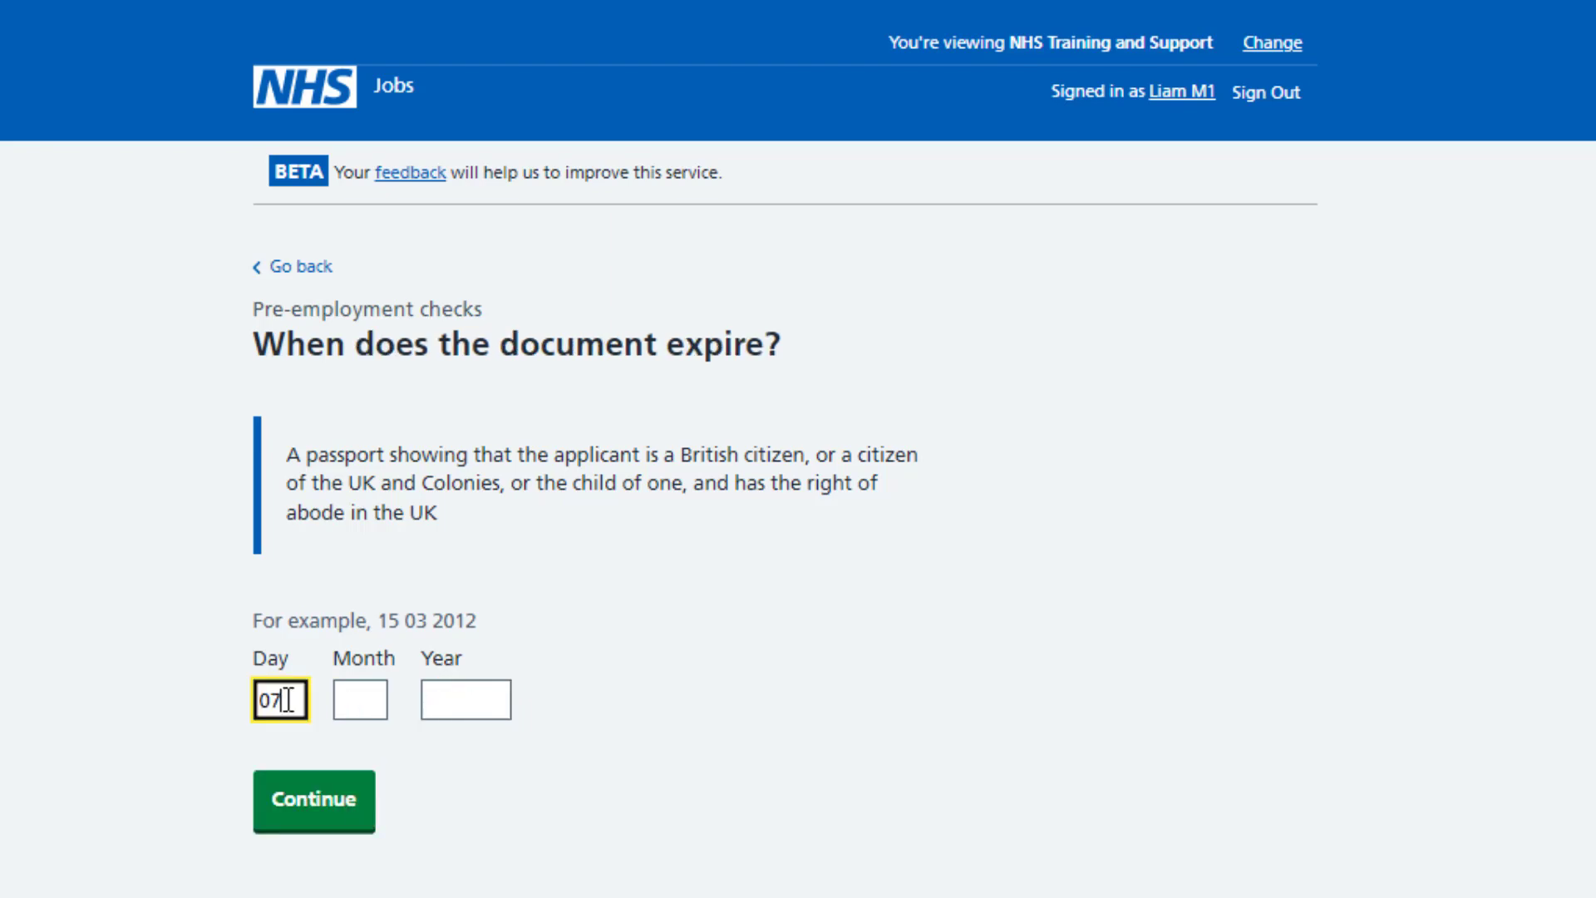
key(Tab)
text(02)
key(Tab)
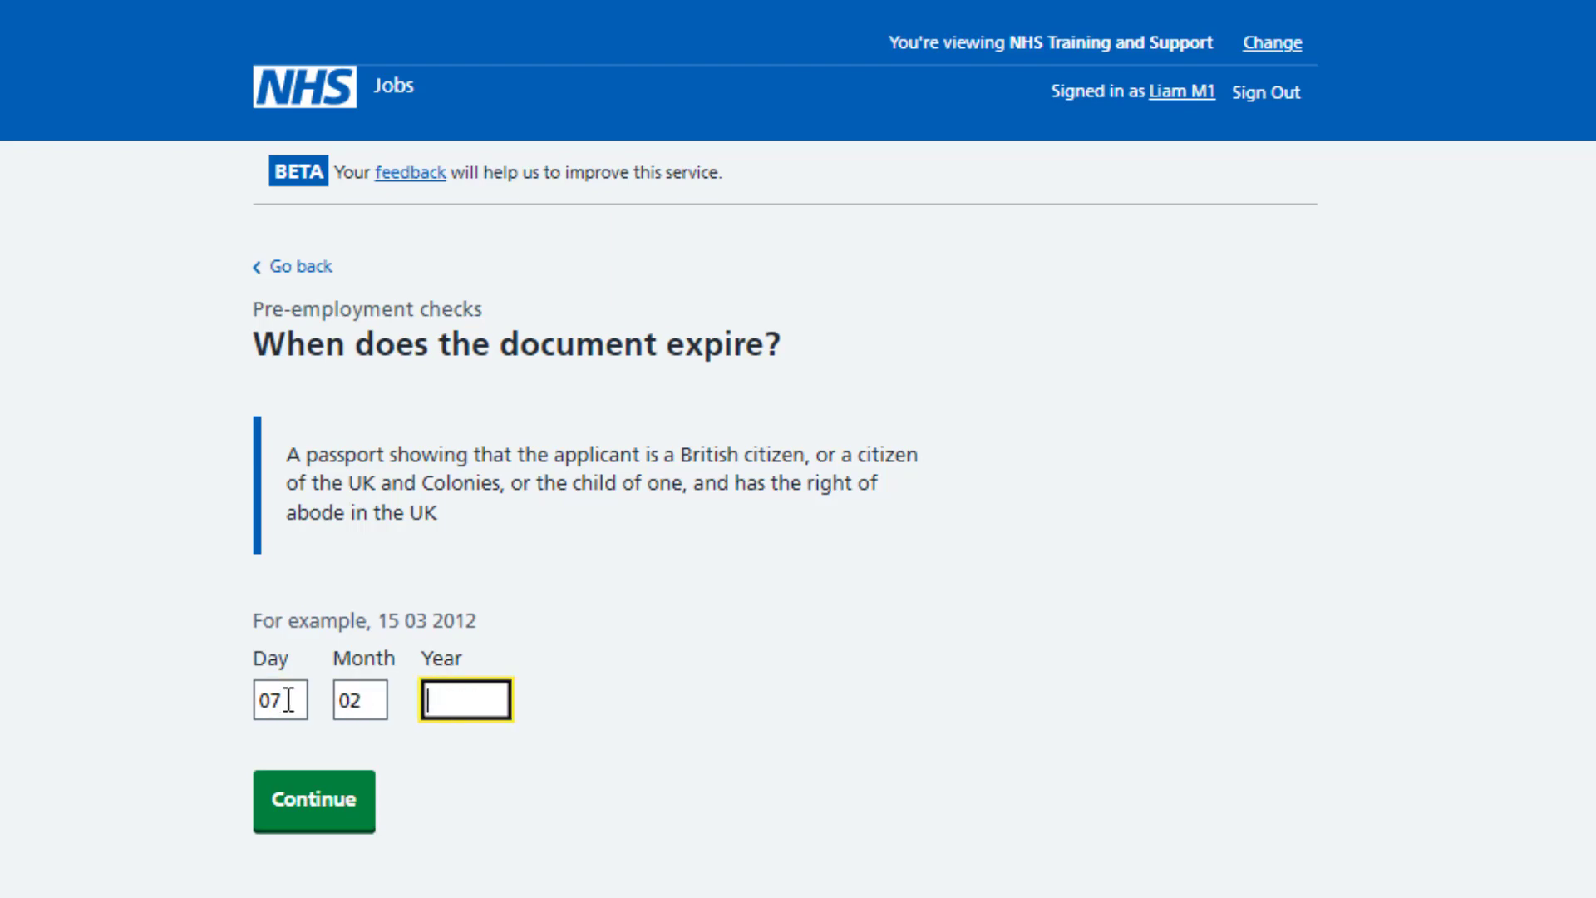
text(2023)
click(285, 798)
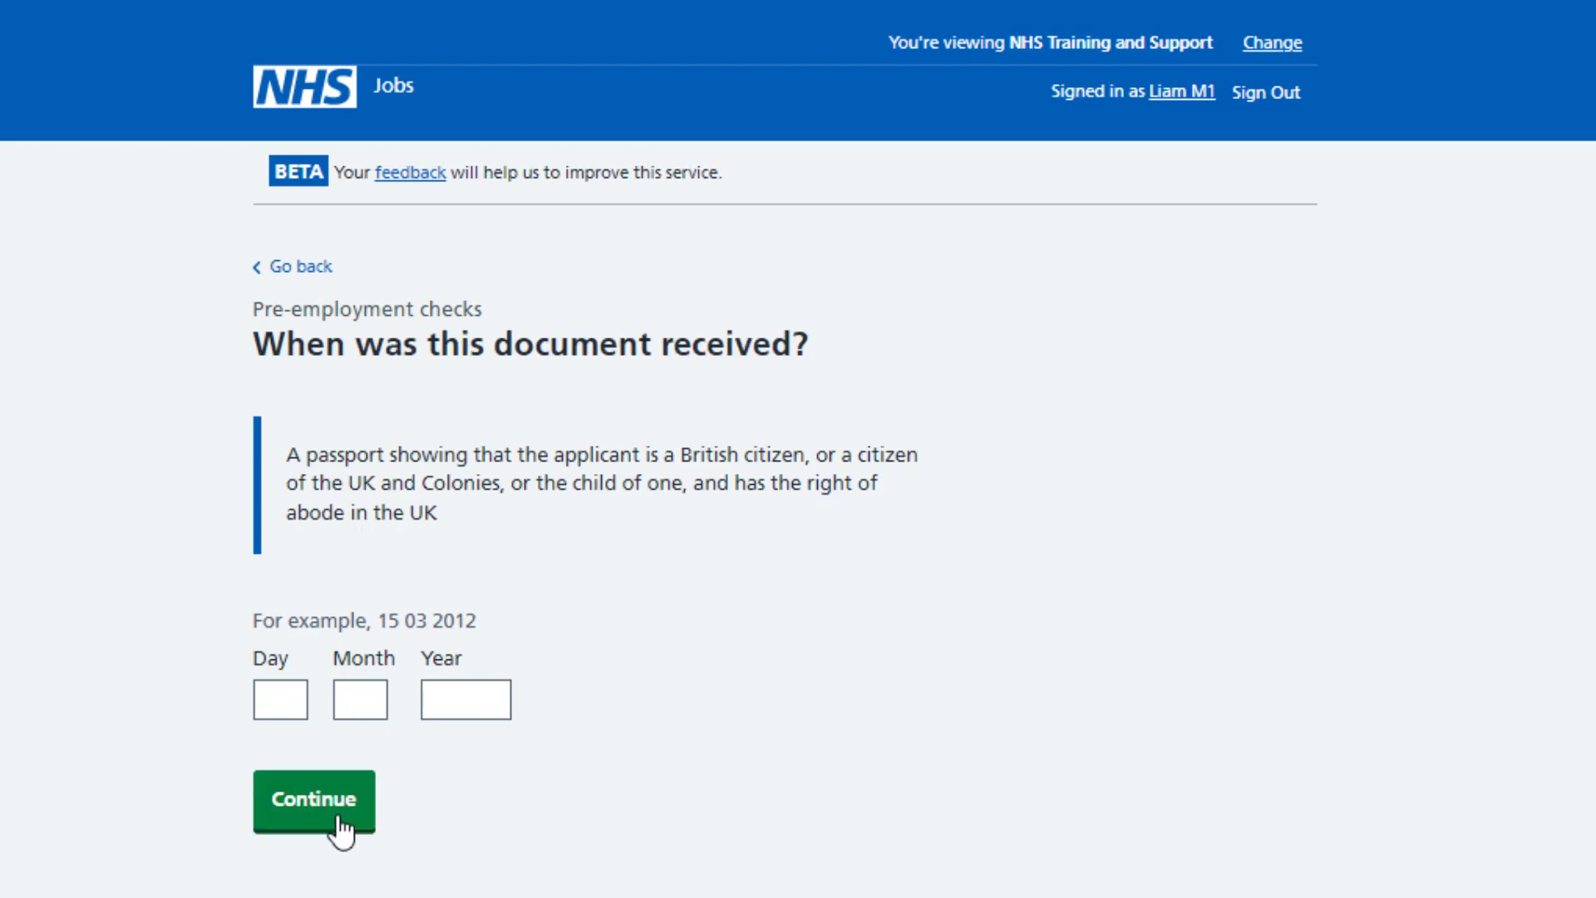
Set the date the document was received to 07 02 2022 and continue.
click(301, 699)
text(07)
key(Tab)
text(02)
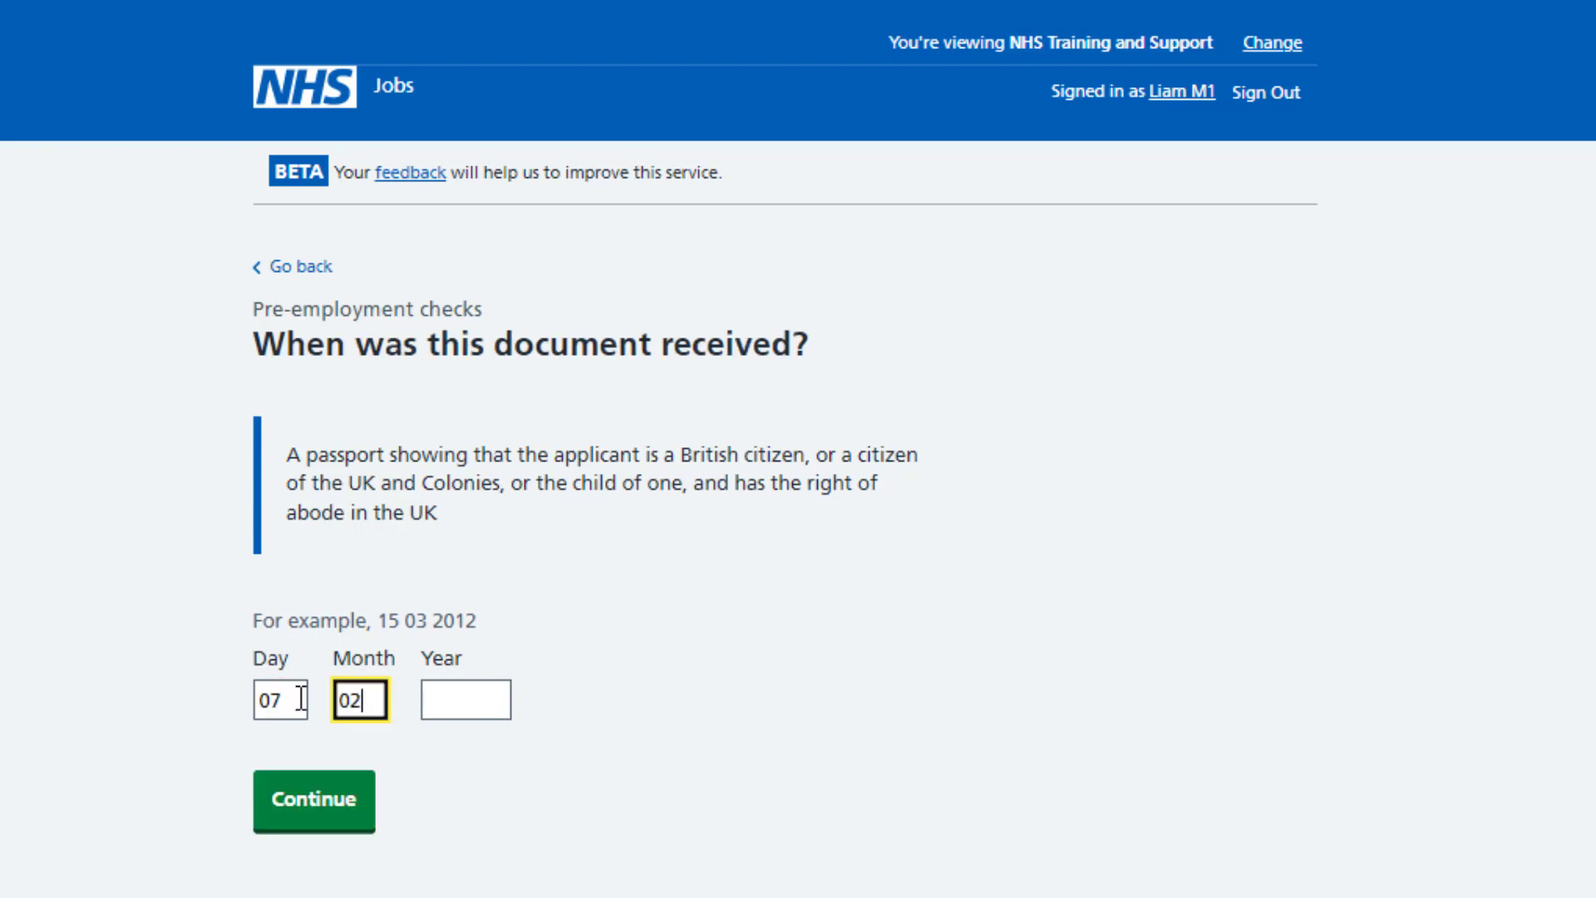
key(Tab)
text(2022)
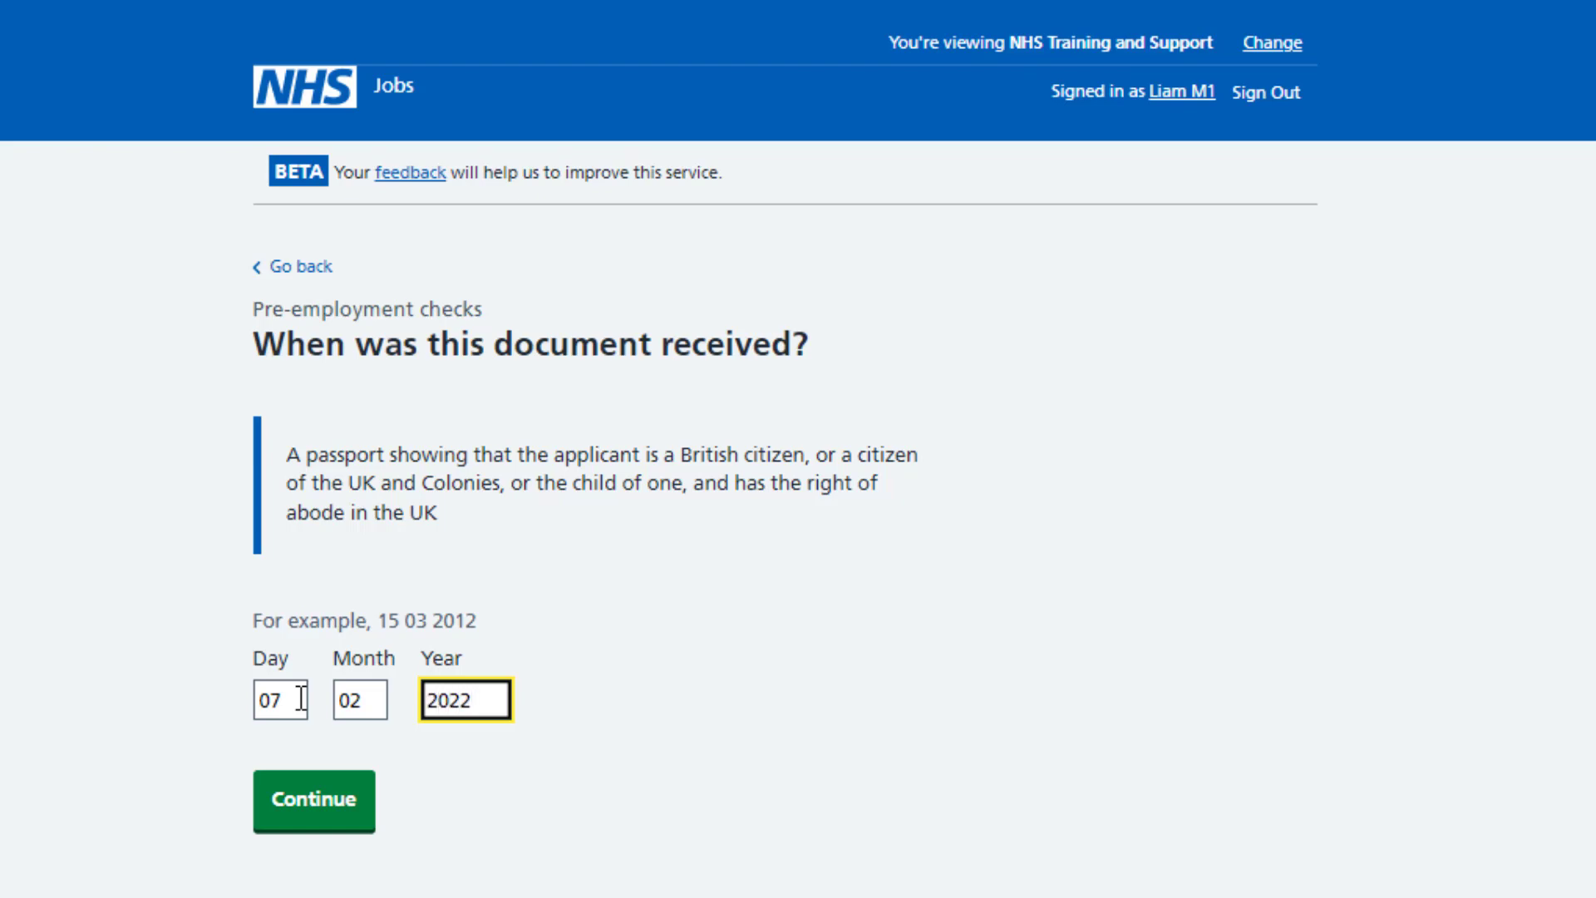
click(328, 826)
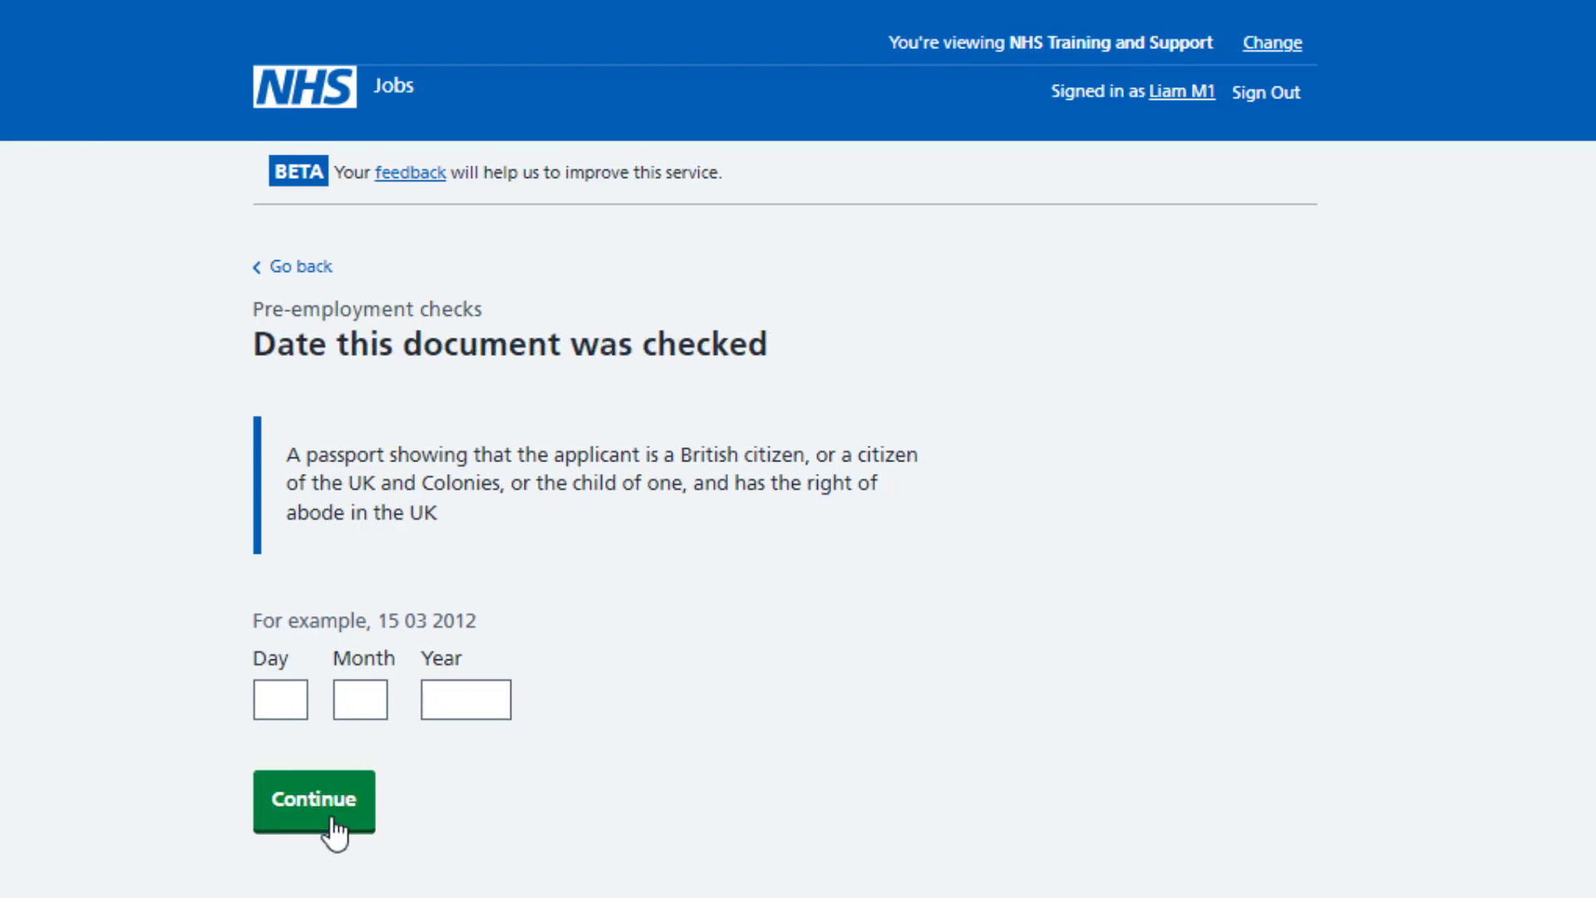
Set the date the document was checked to 07 02 2022 and continue.
click(301, 699)
text(07)
key(Tab)
text(02)
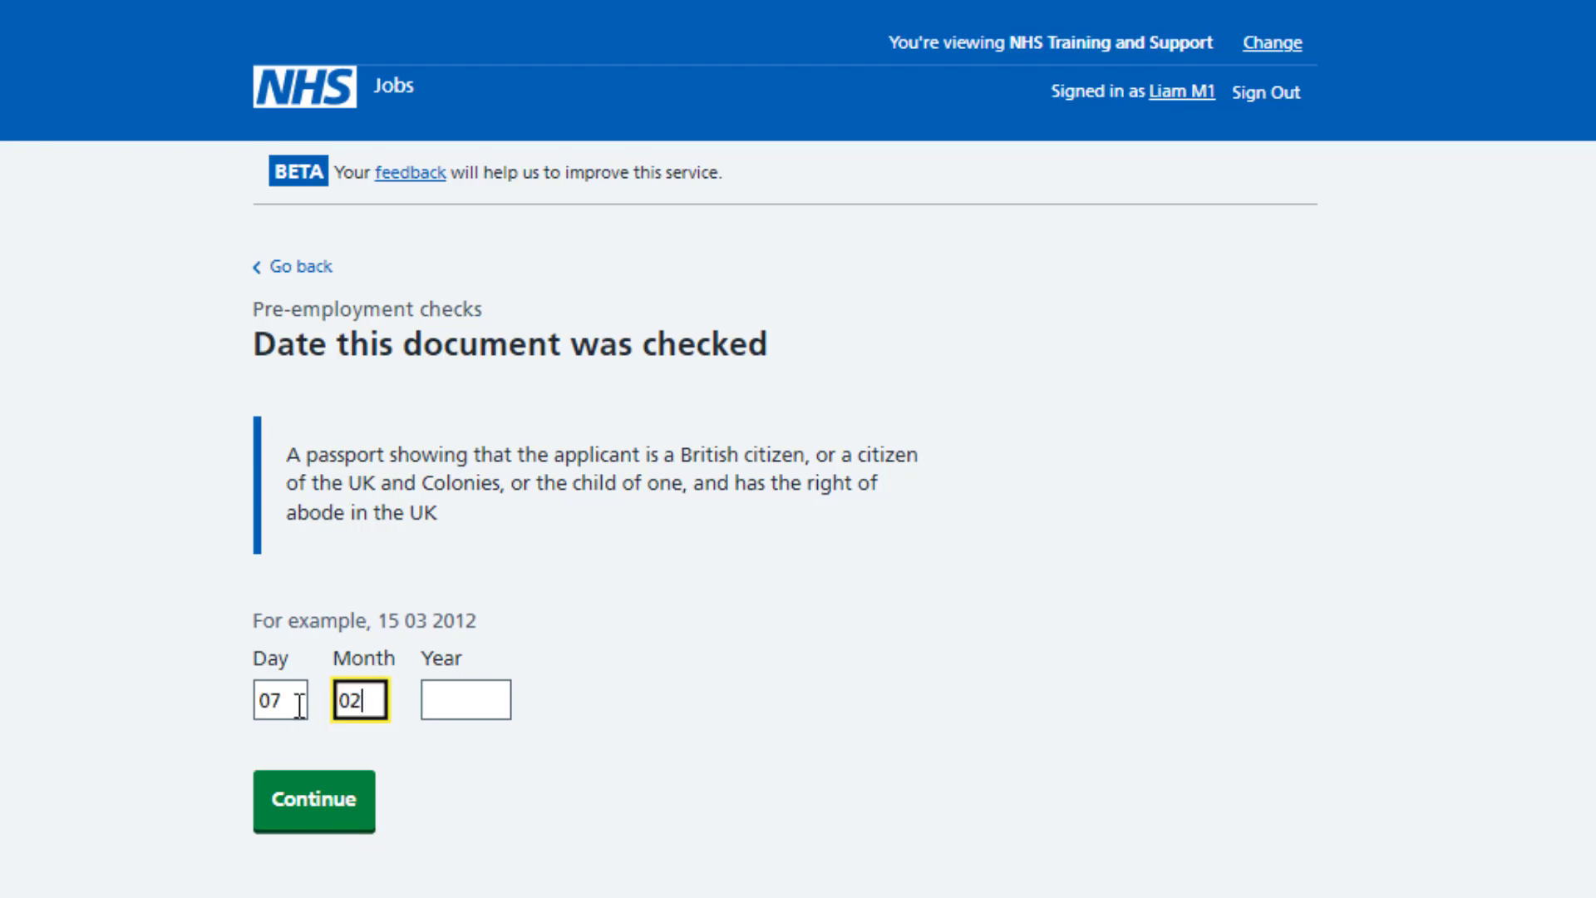
key(Tab)
text(2022)
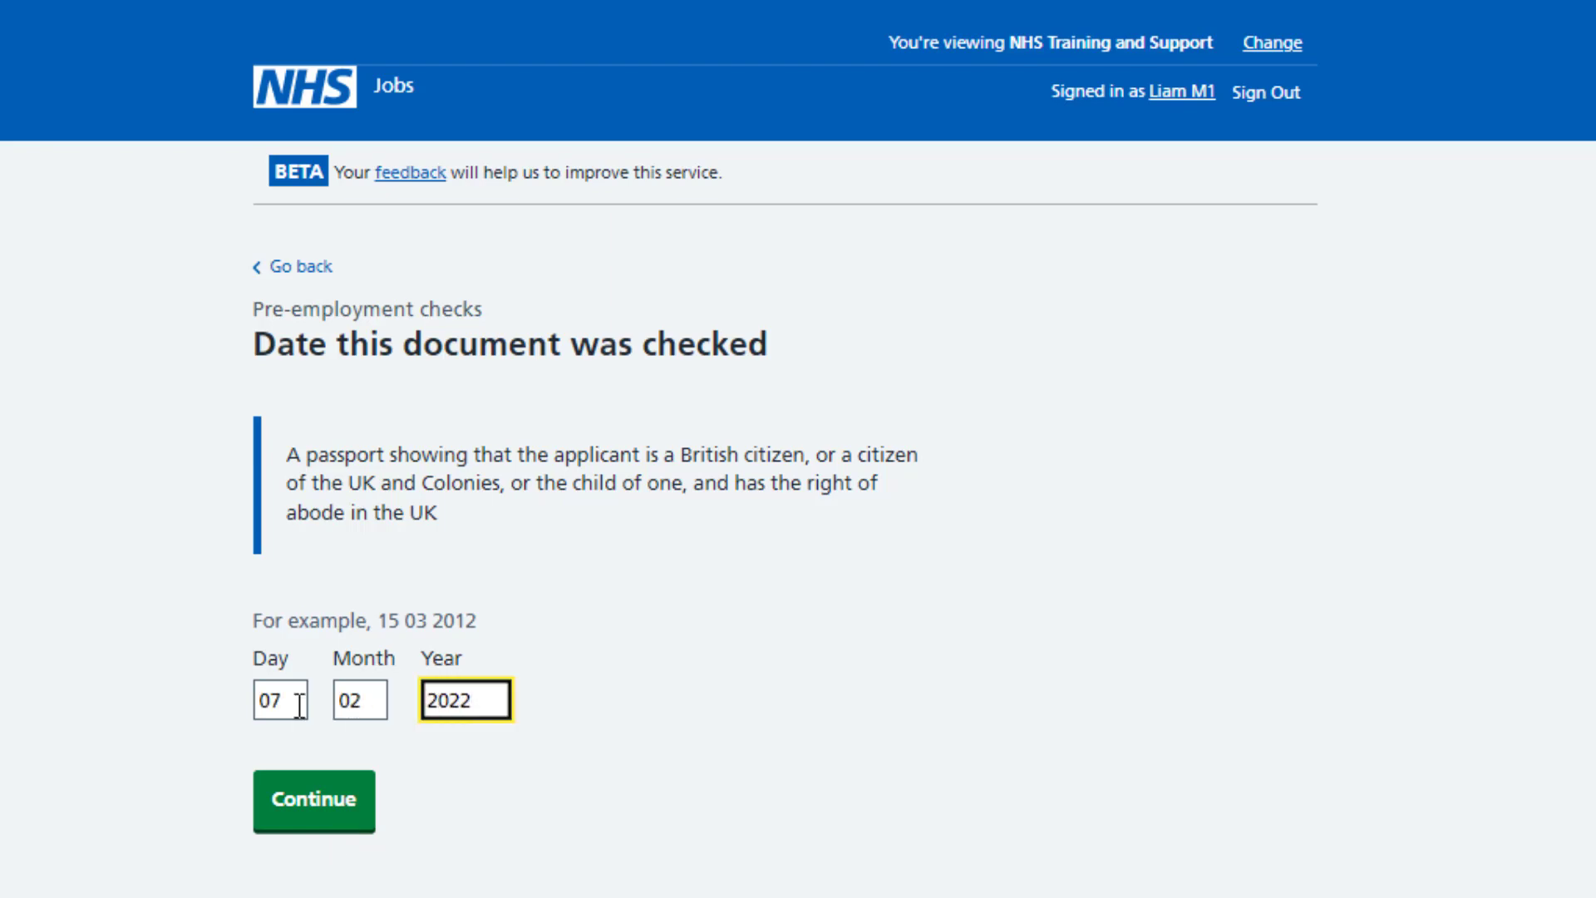
click(341, 828)
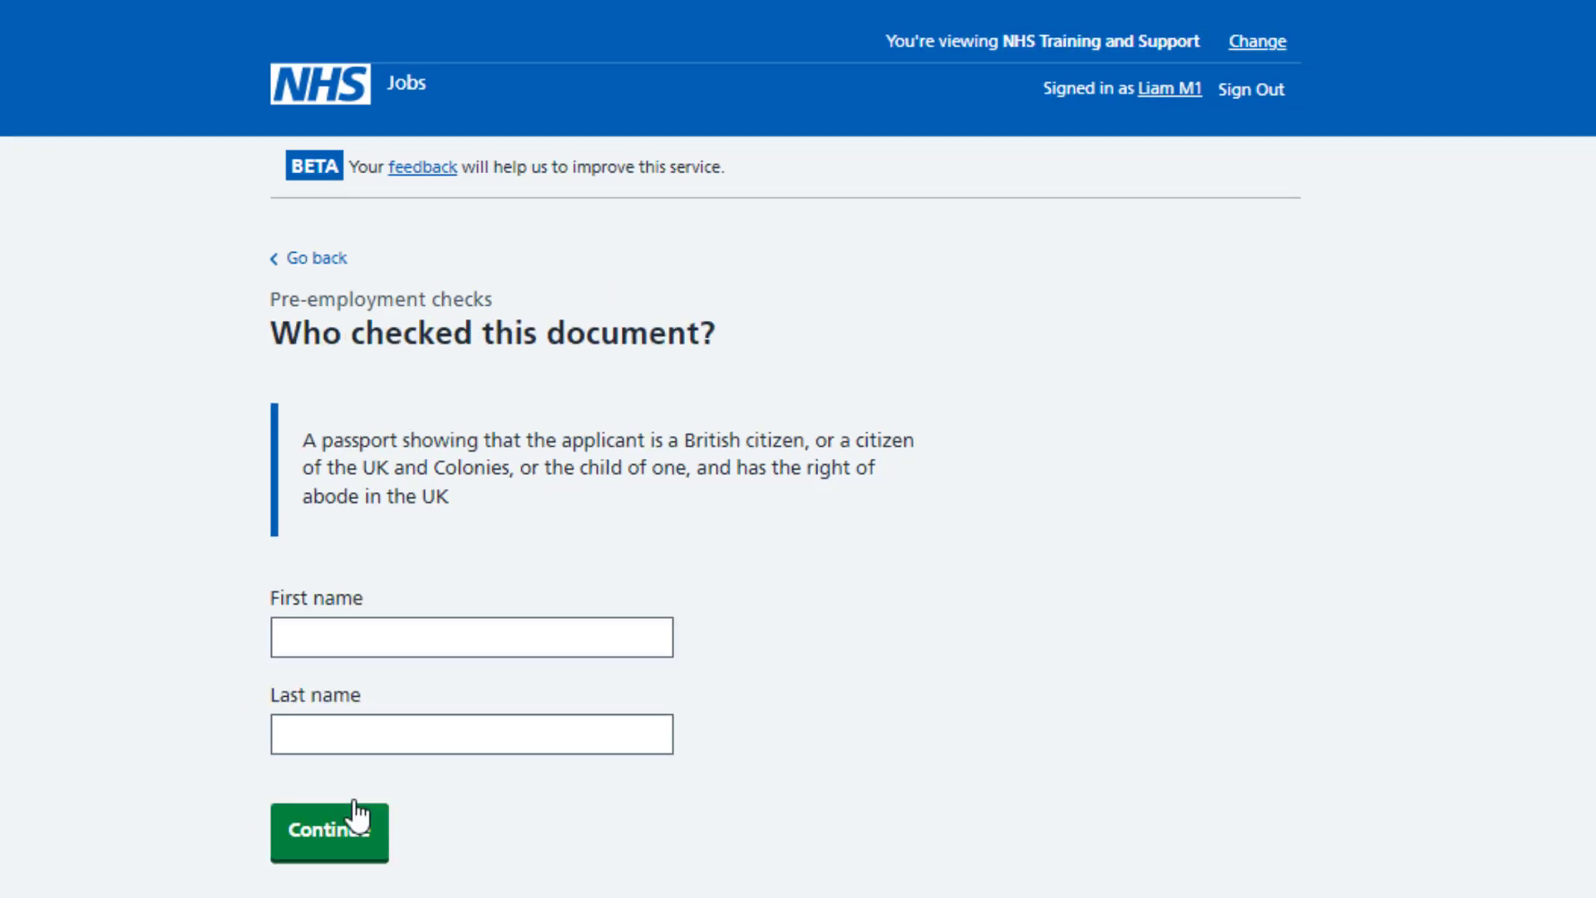
Enter the first and last name of the person who checked the document and continue.
click(392, 638)
text(Joe)
click(424, 747)
click(376, 735)
text(Blog)
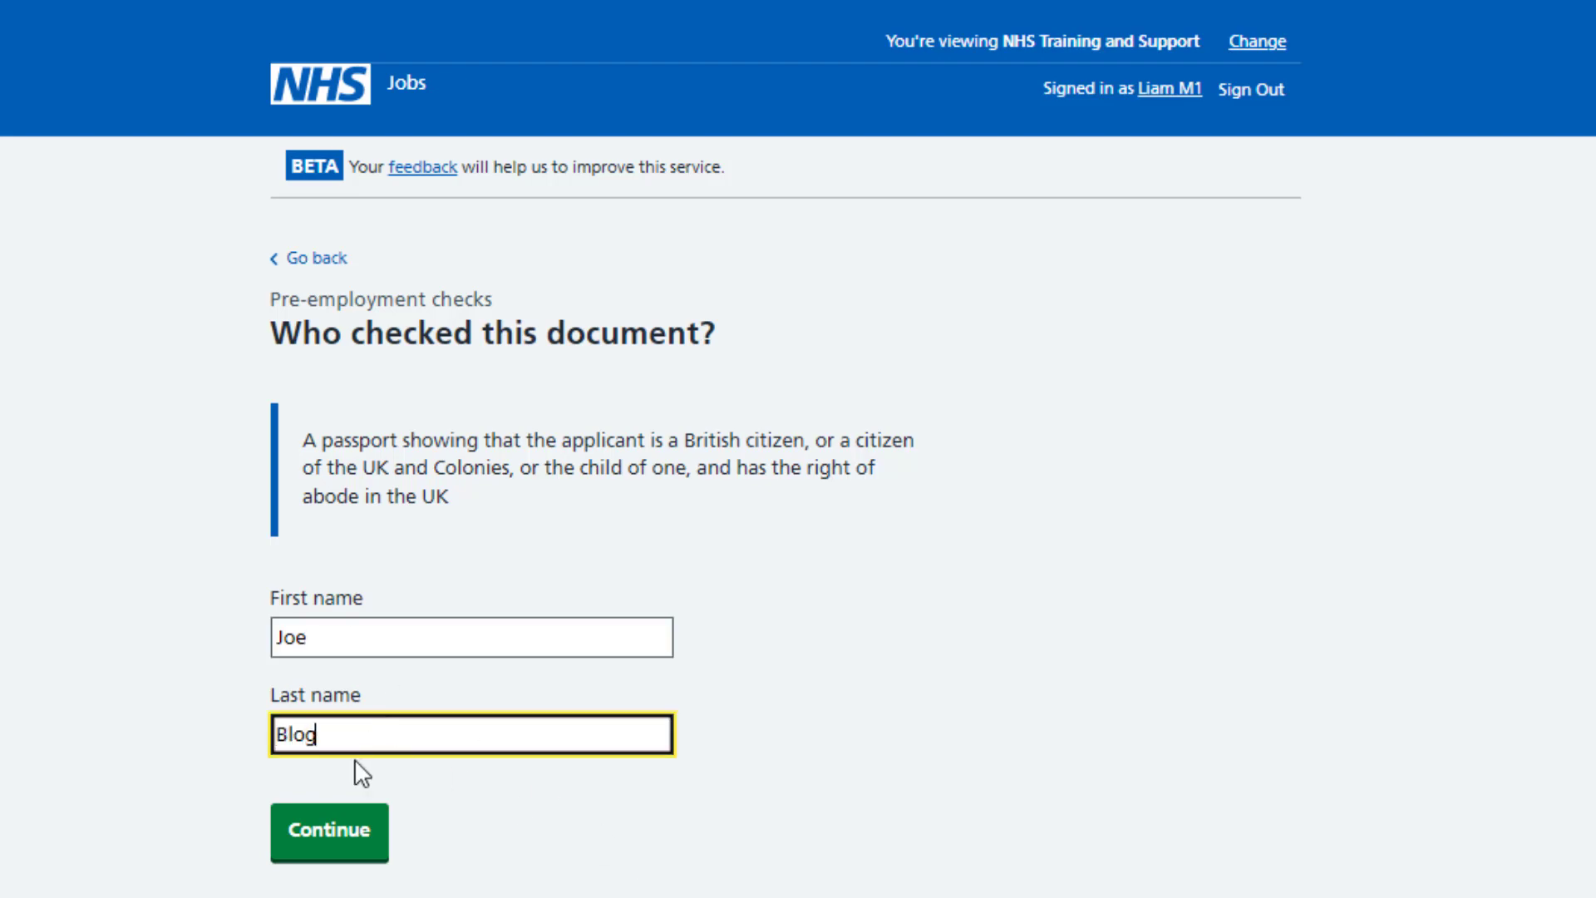
text(gs)
click(364, 856)
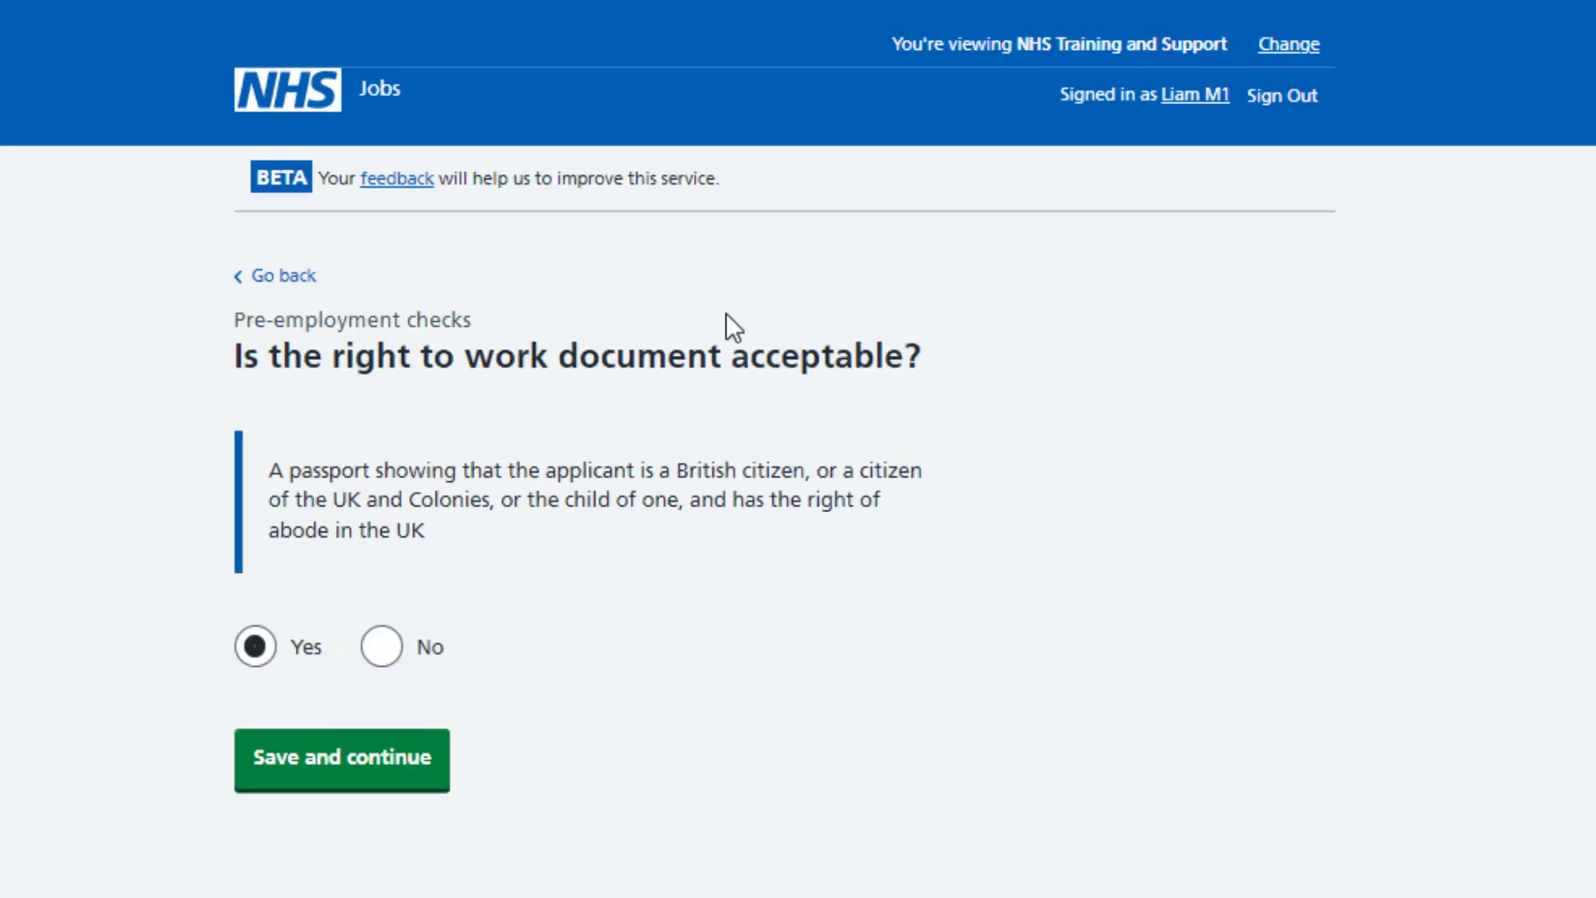
Mark the right to work document as acceptable and save the answer.
click(257, 650)
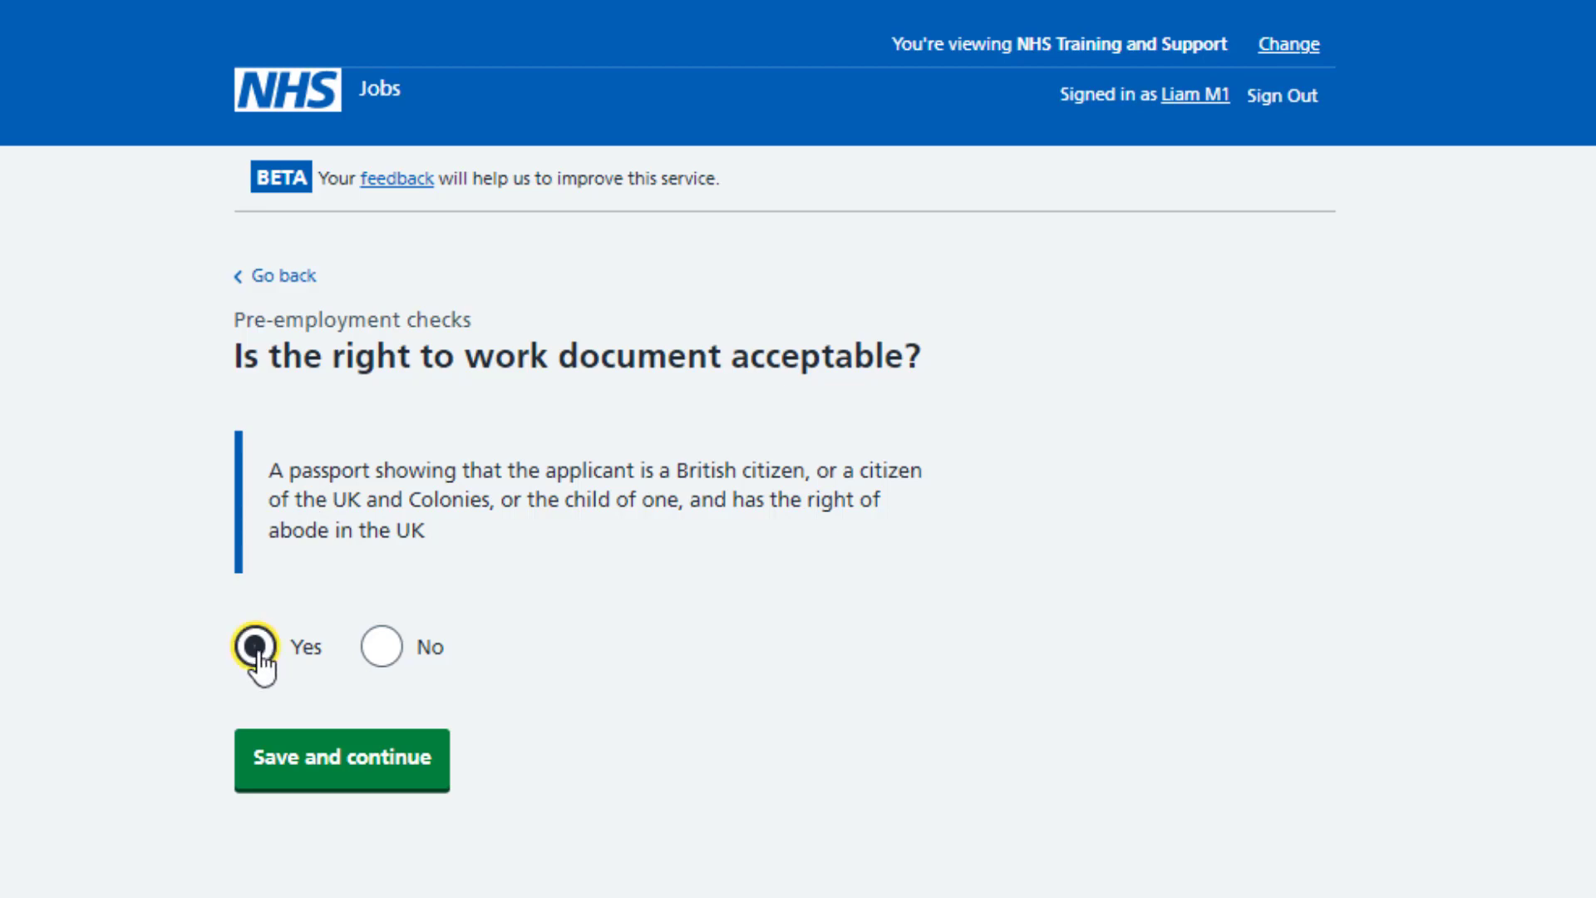
click(340, 781)
click(384, 657)
click(346, 797)
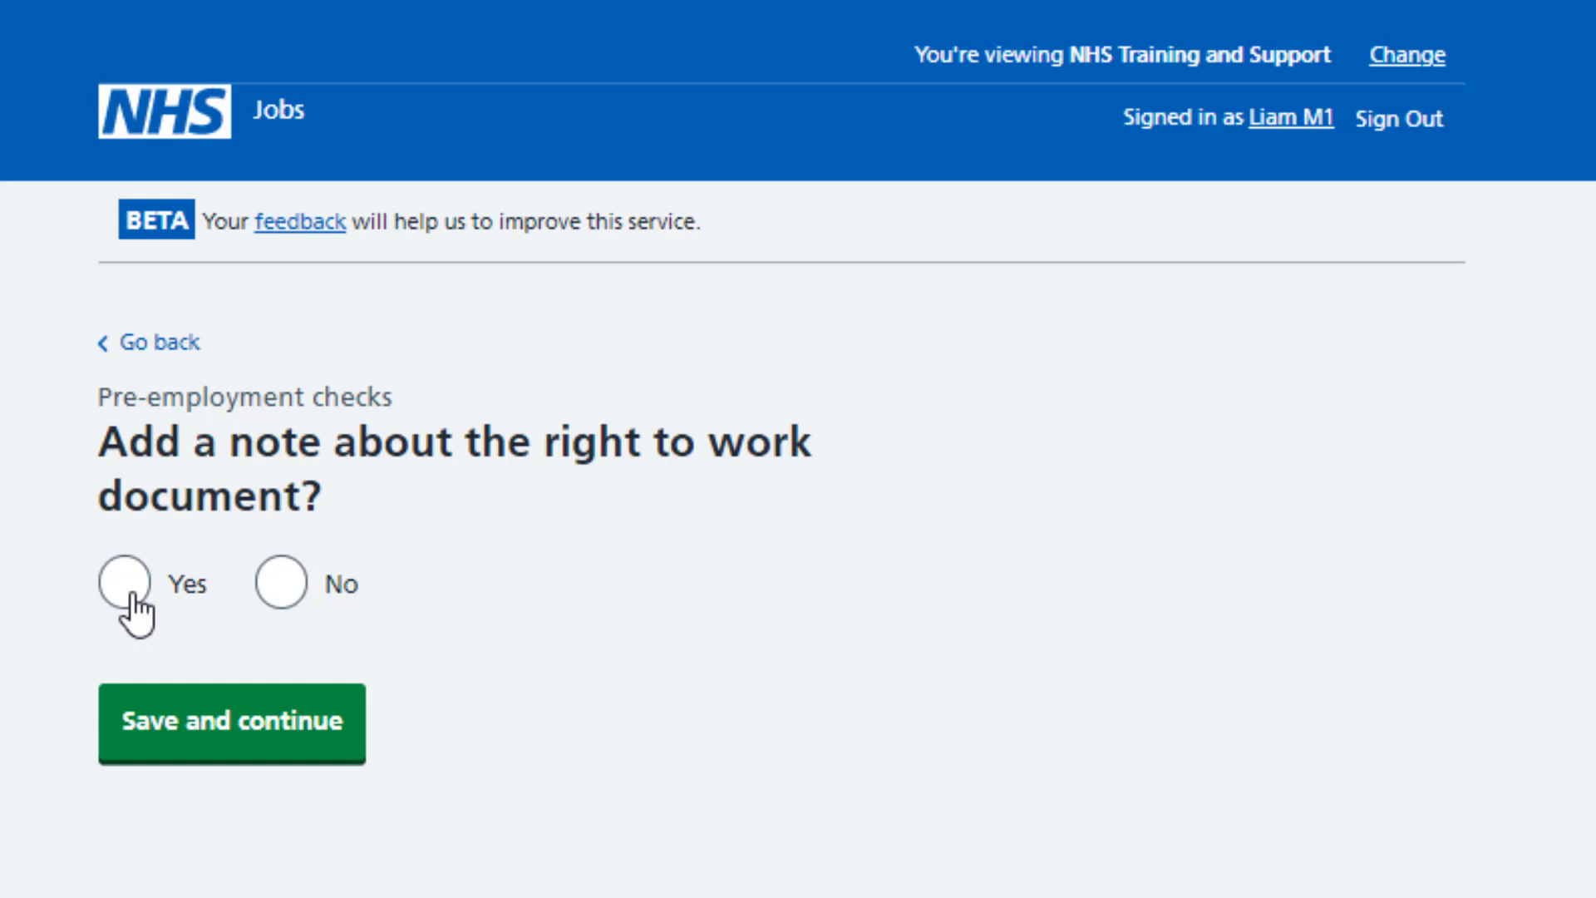
Add a note with subject "Applicant's right to work check complete" and detail "The applicant's right to work check in the UK is satisfactory.".
click(129, 592)
click(233, 753)
click(287, 592)
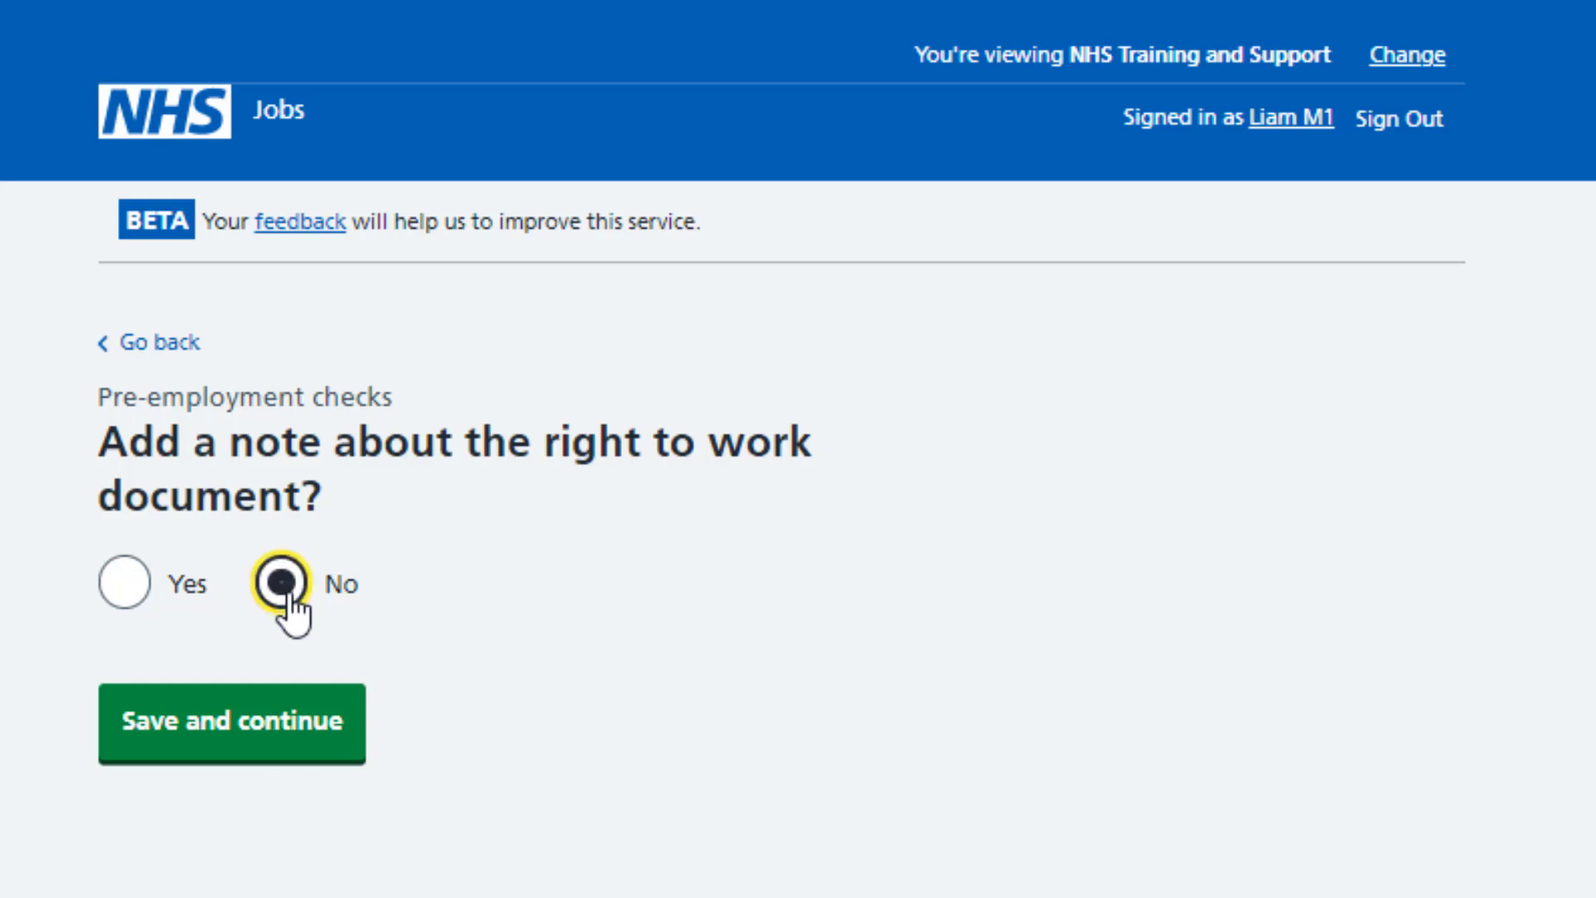
click(240, 750)
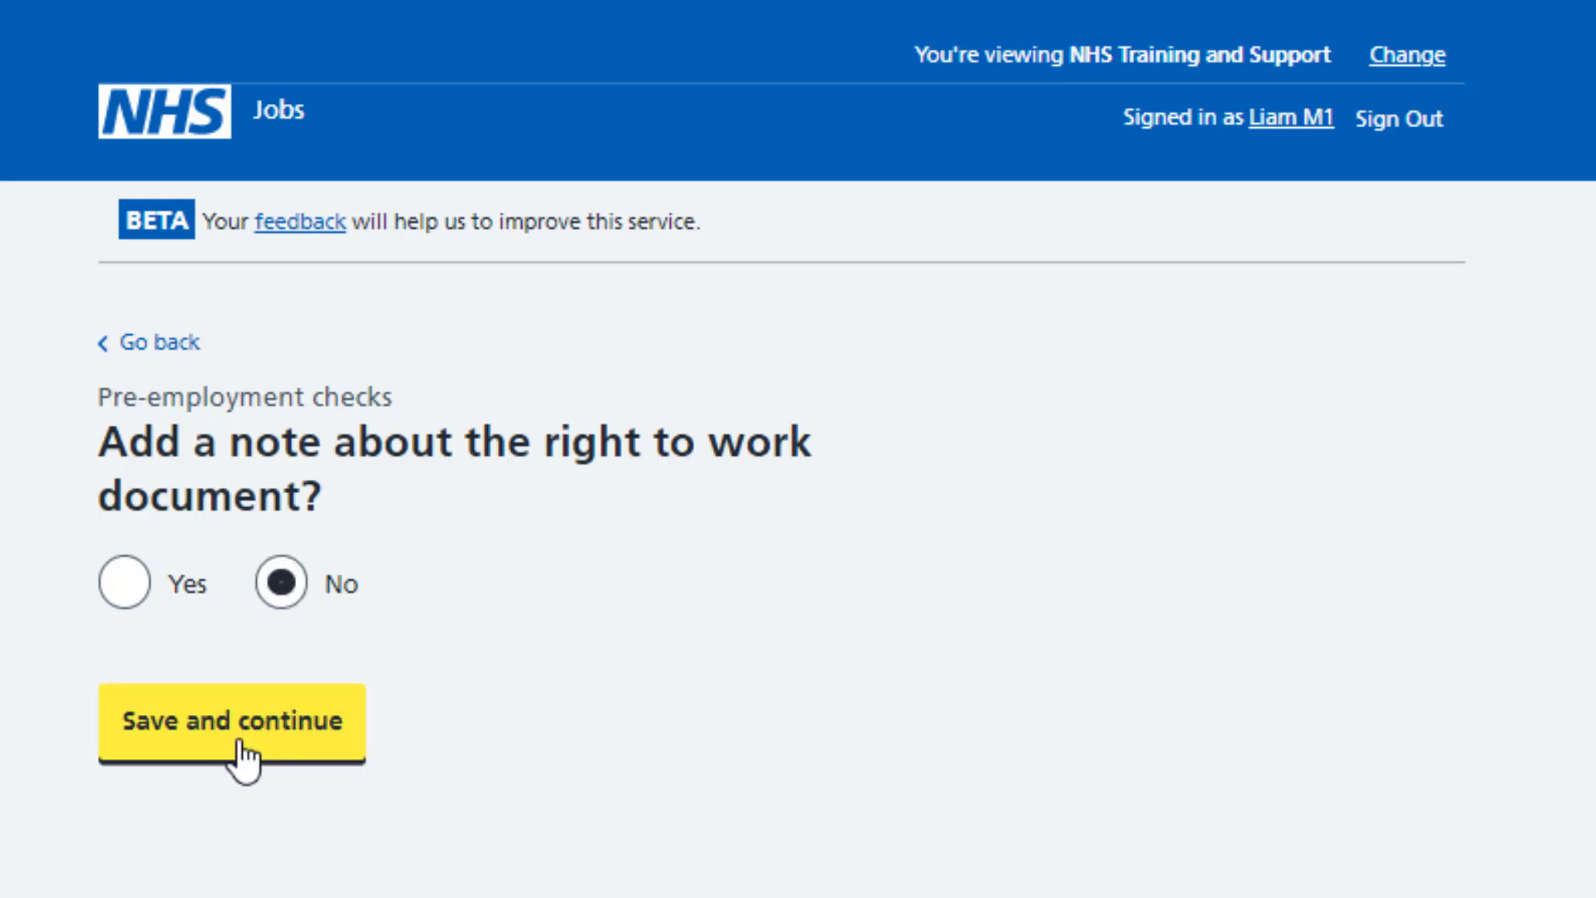
text(to work )
text(che)
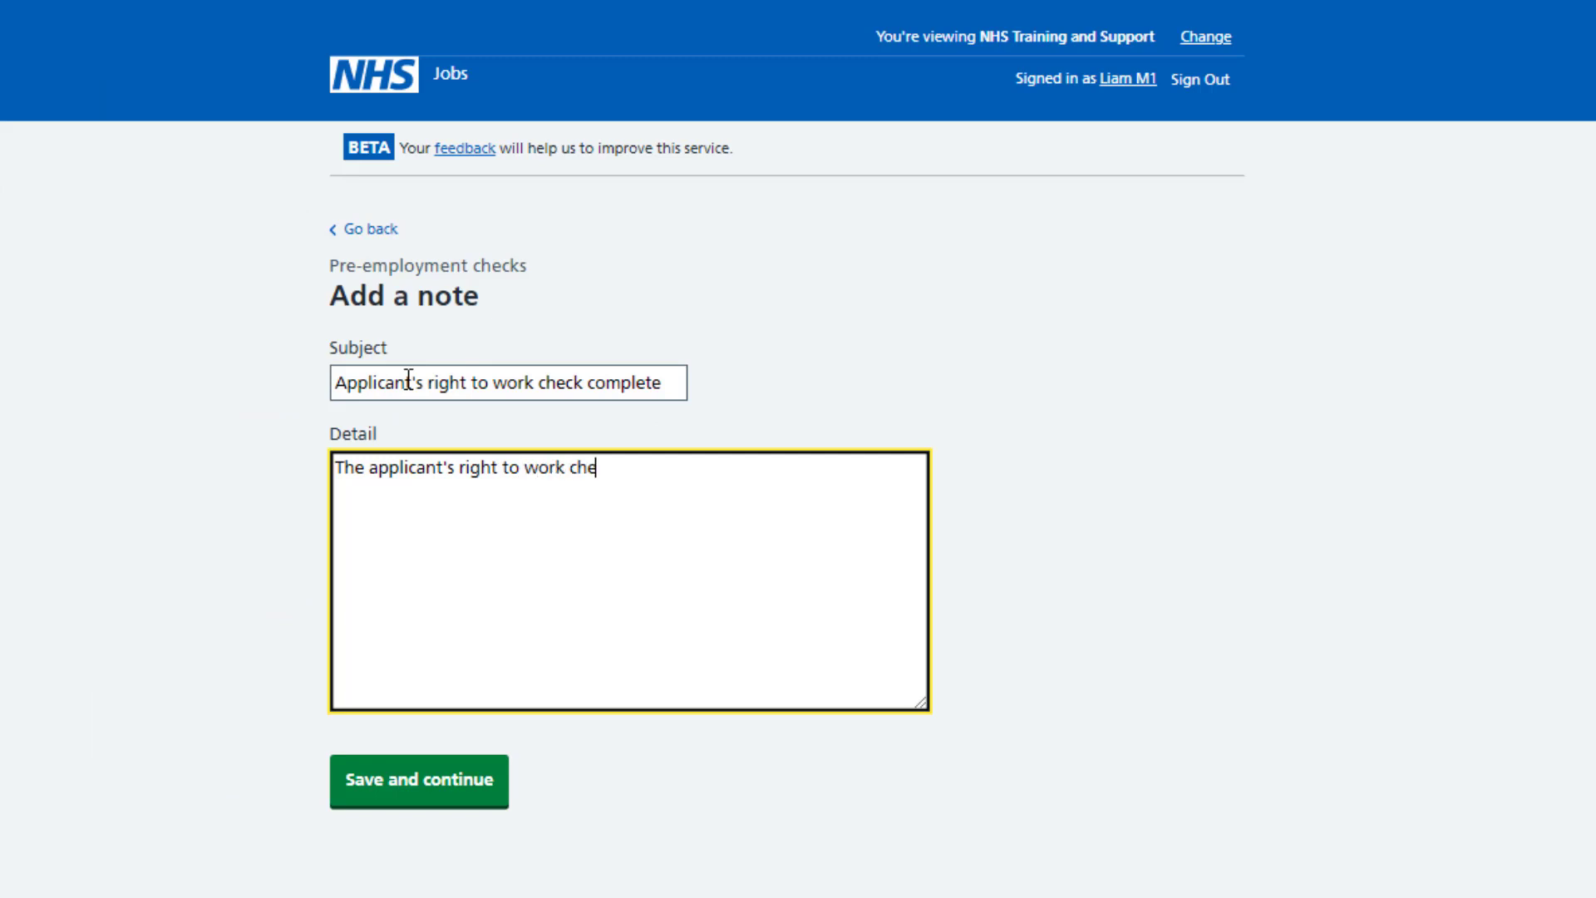
text(ck in the UK is satisfactory)
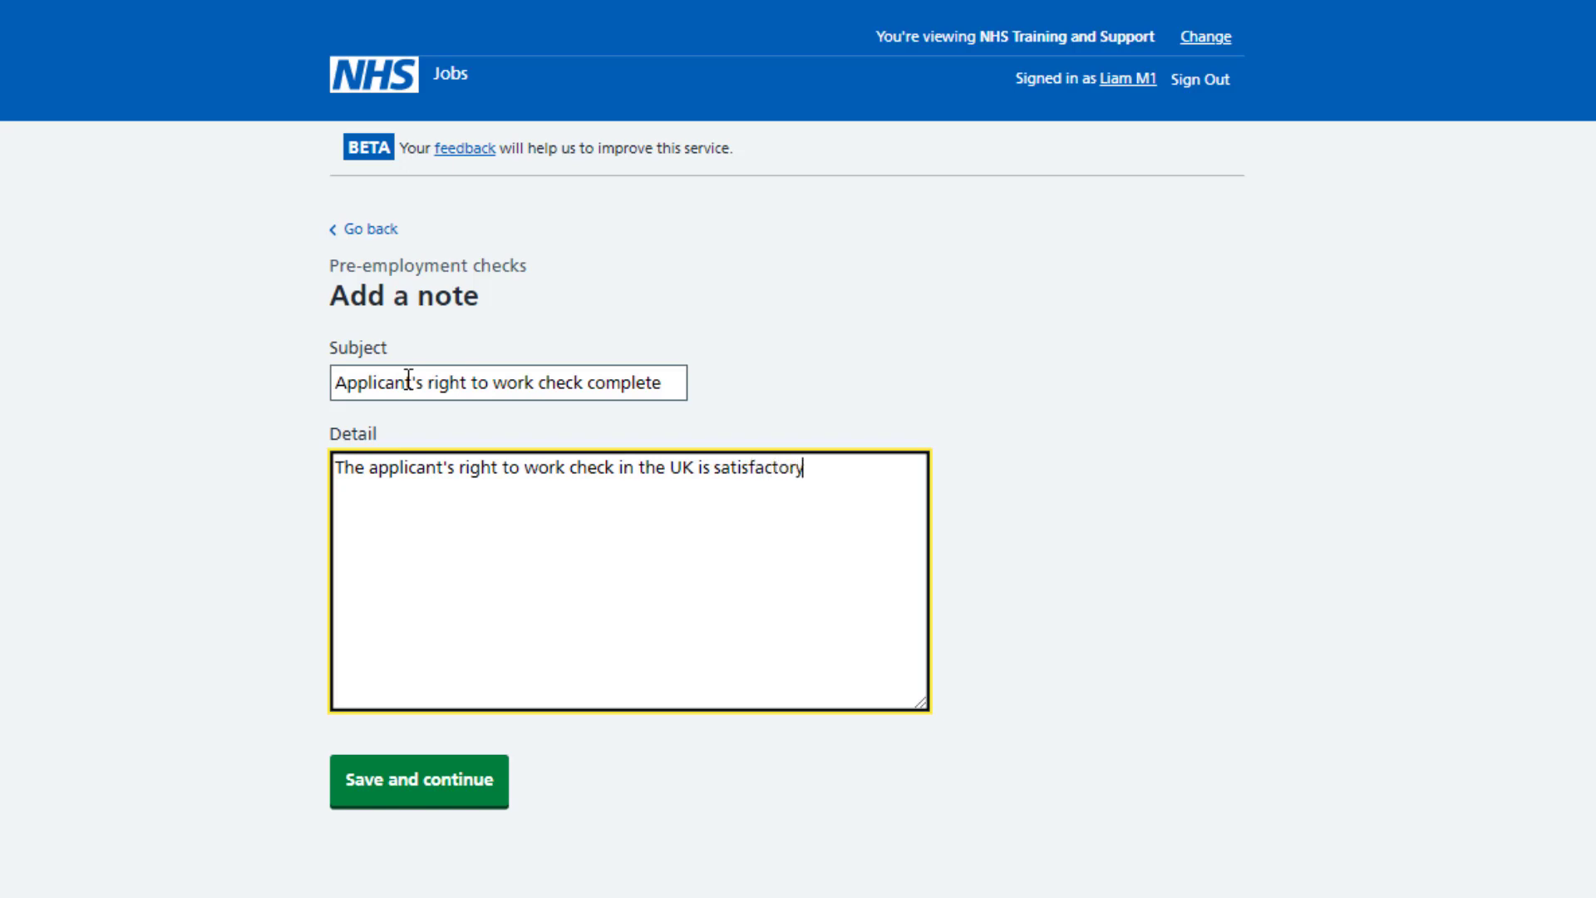
text(.)
click(465, 804)
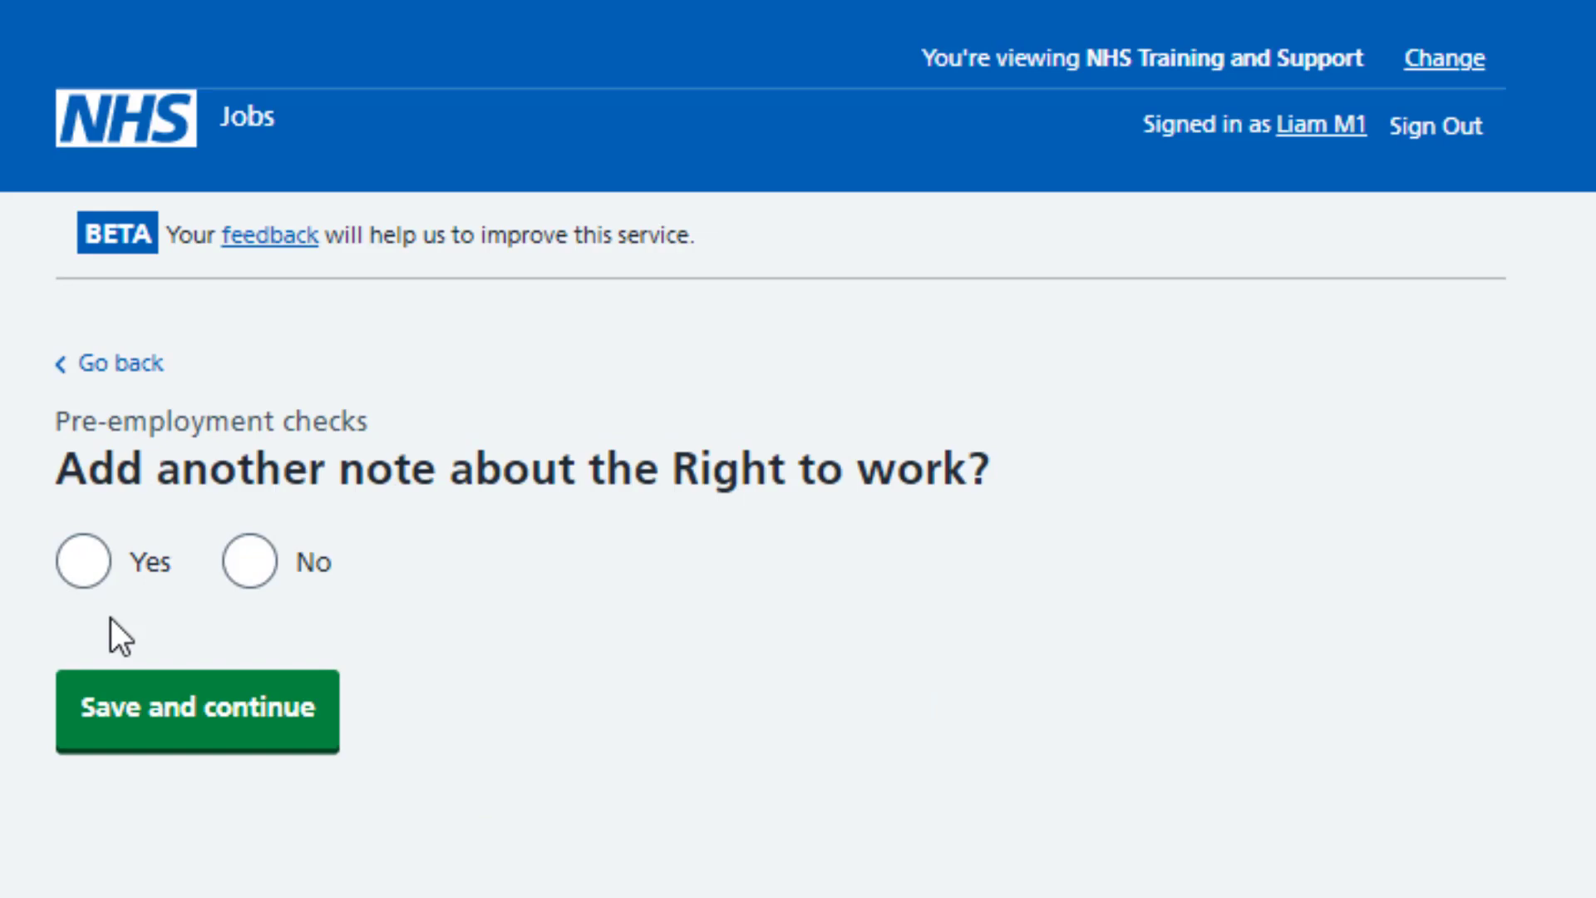
Answer No to adding another note about the right to work and save the answer.
click(84, 562)
click(206, 736)
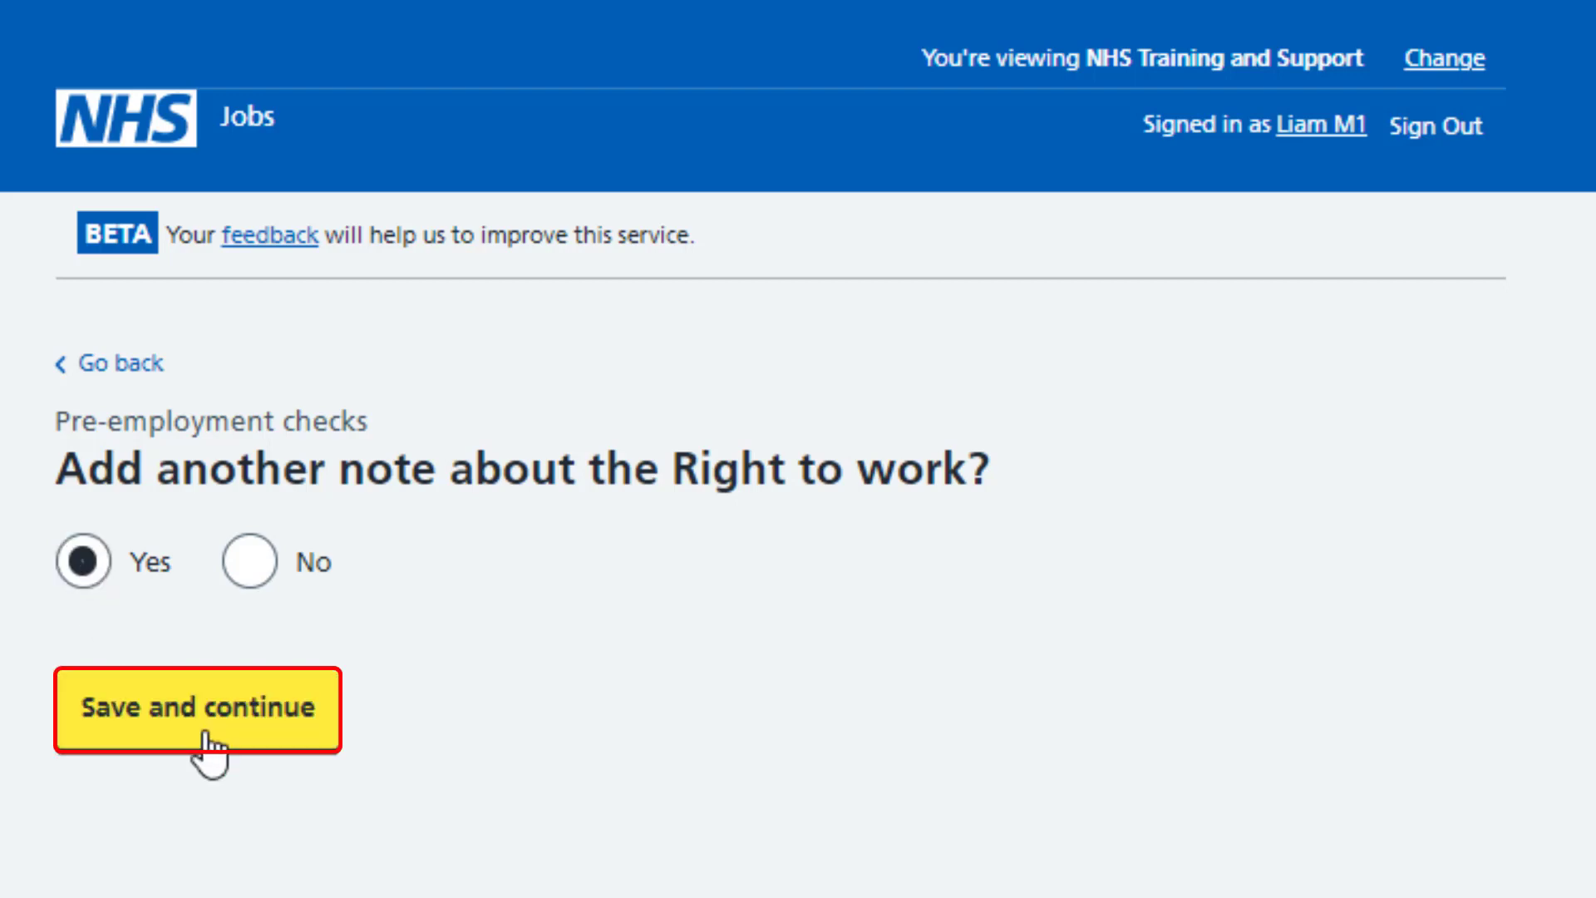
click(252, 581)
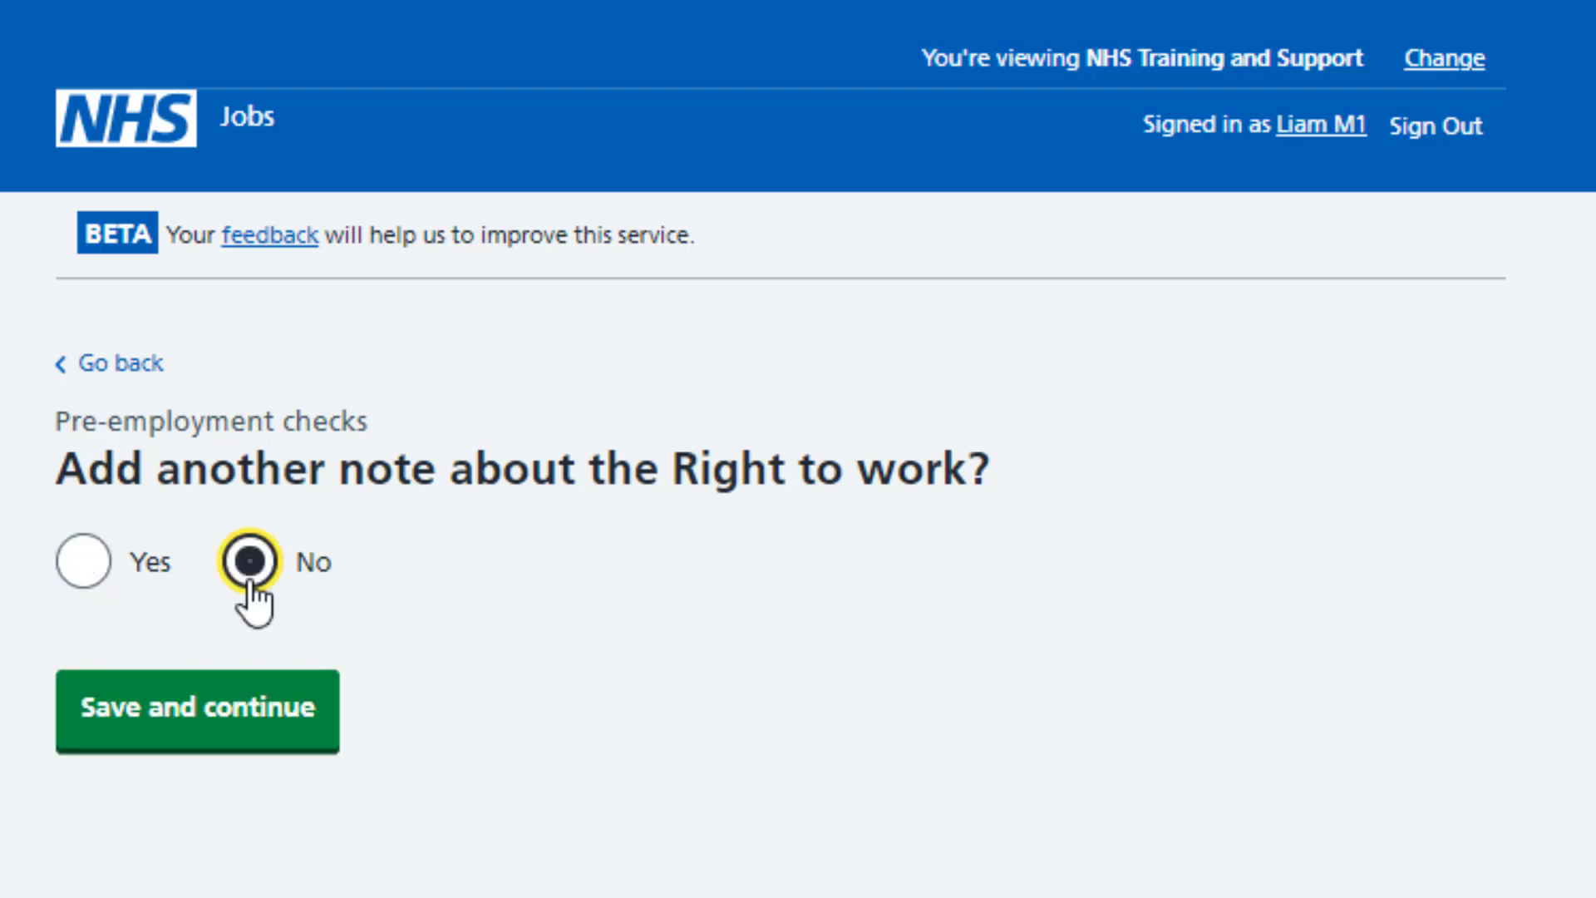
click(196, 749)
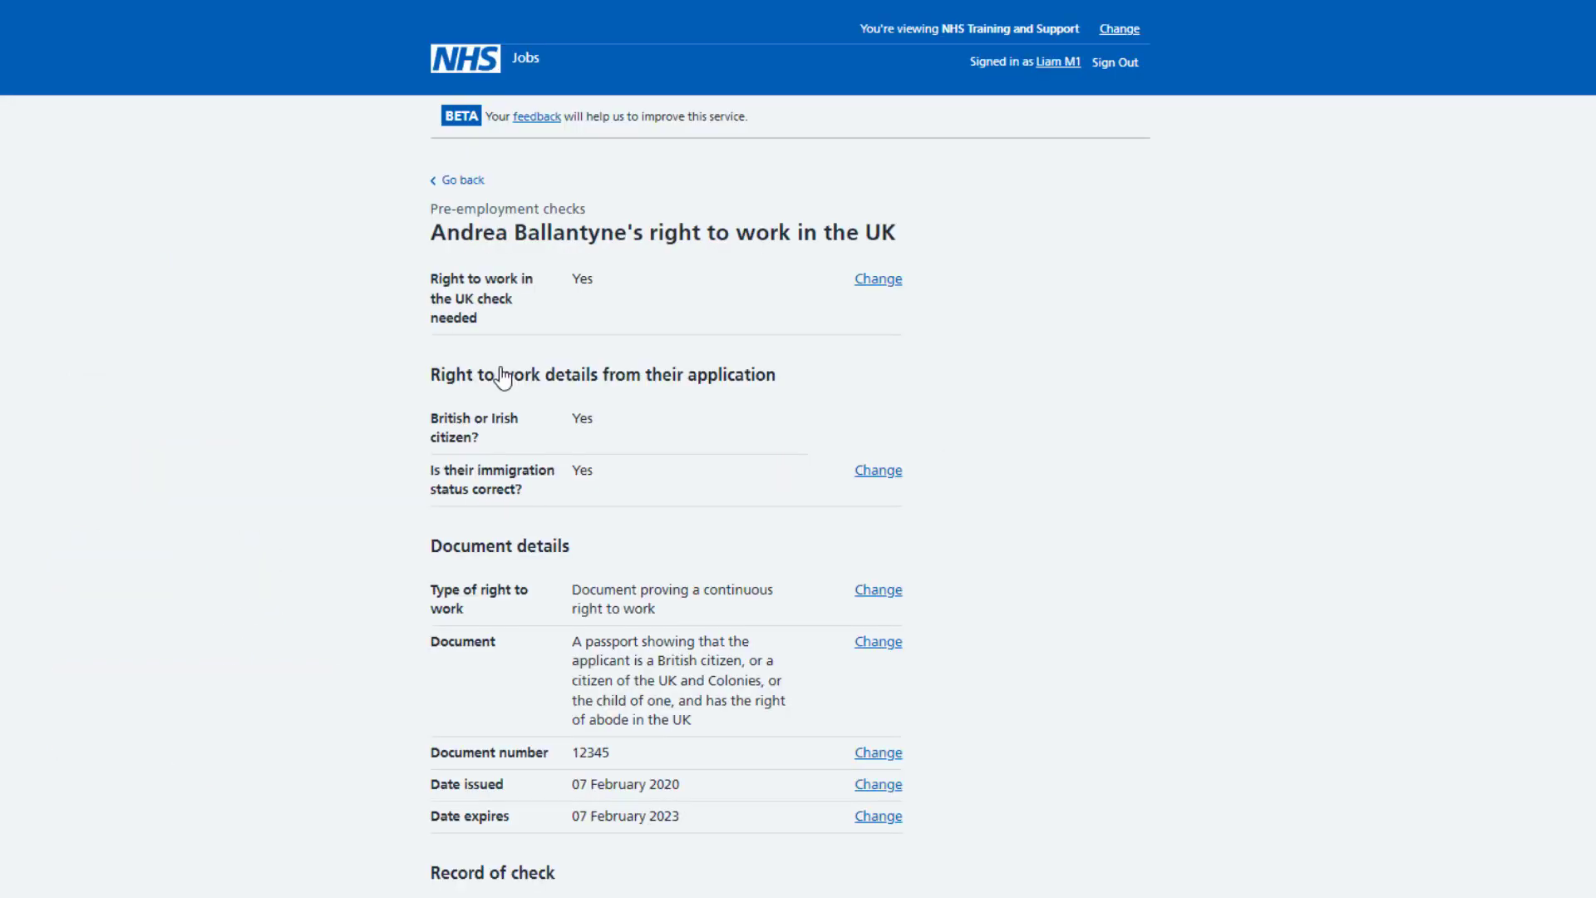
Review the summary of the applicant's right to work details and save the completed check.
scroll(503, 376, down, 1)
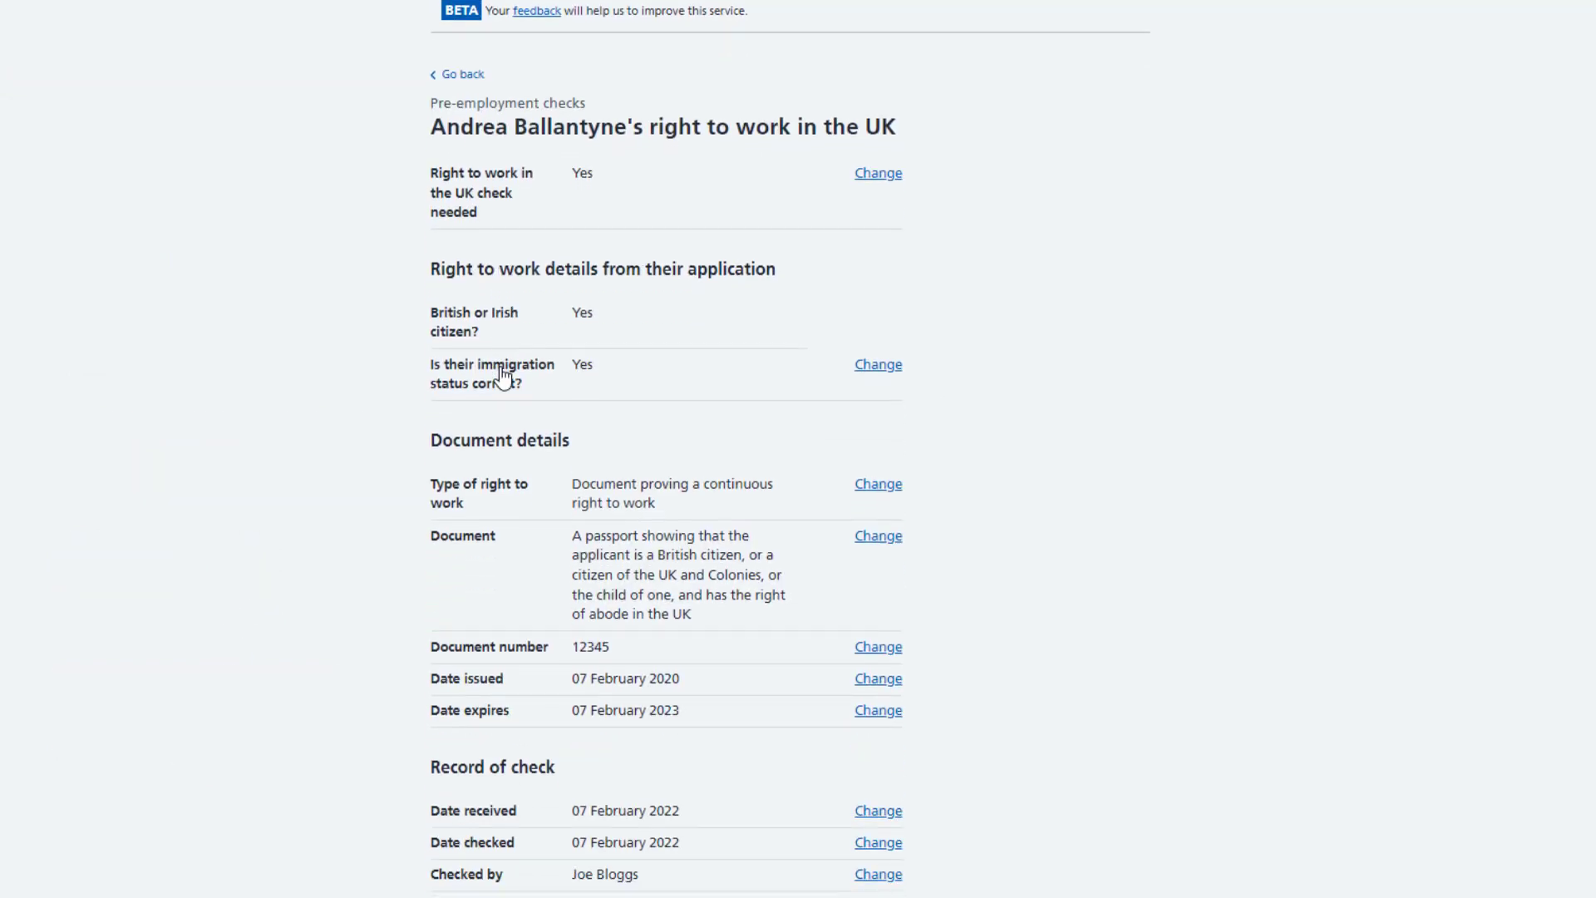
scroll(503, 375, down, 3)
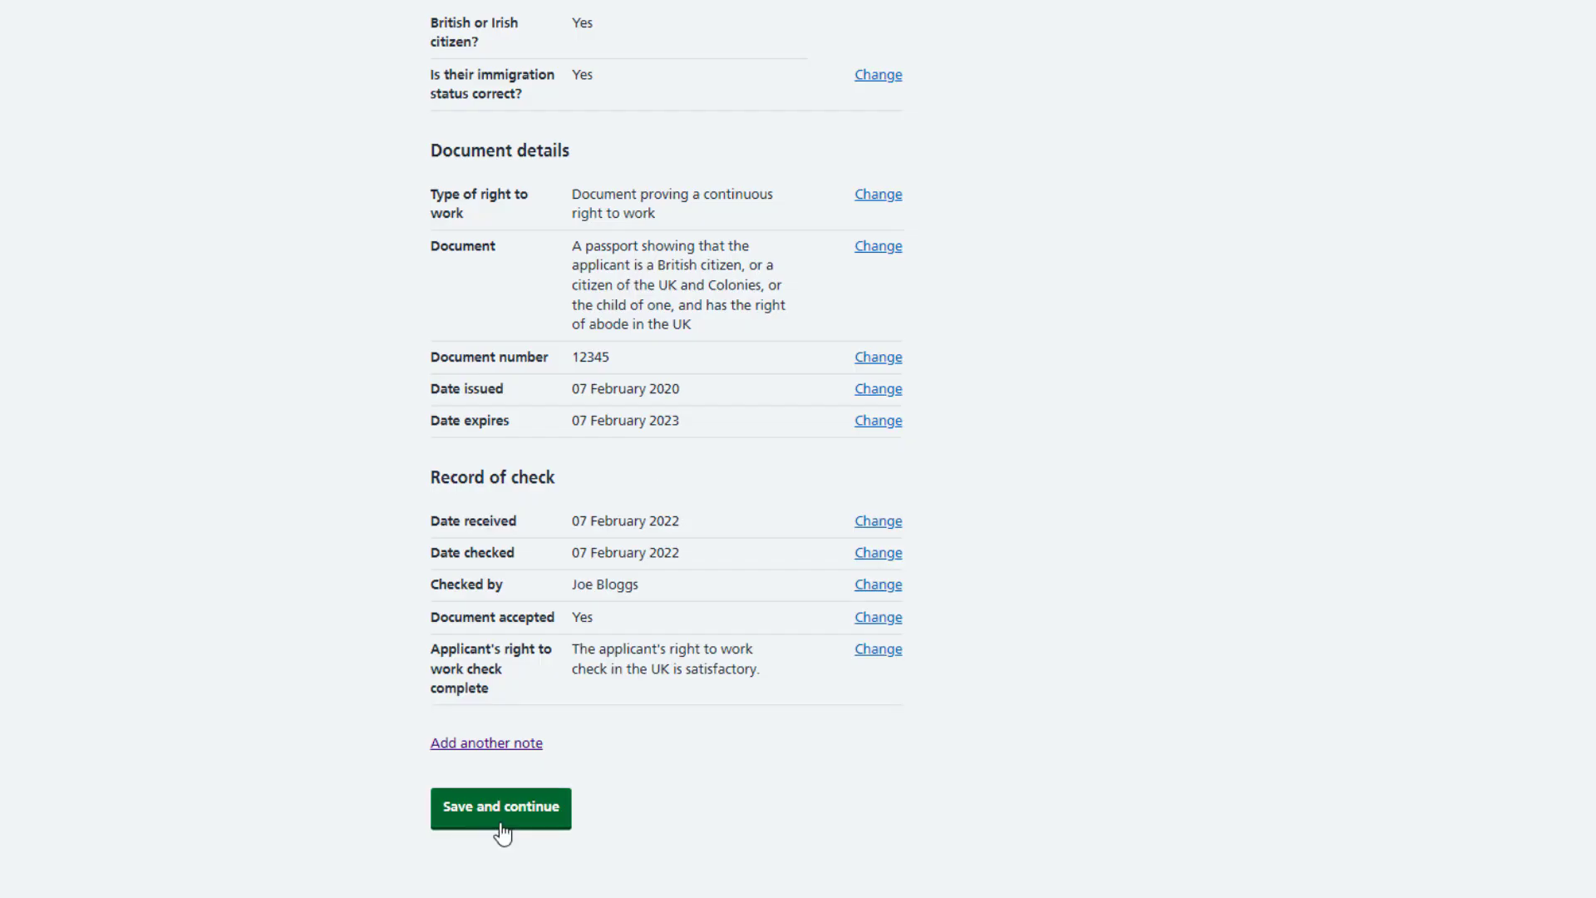
click(502, 825)
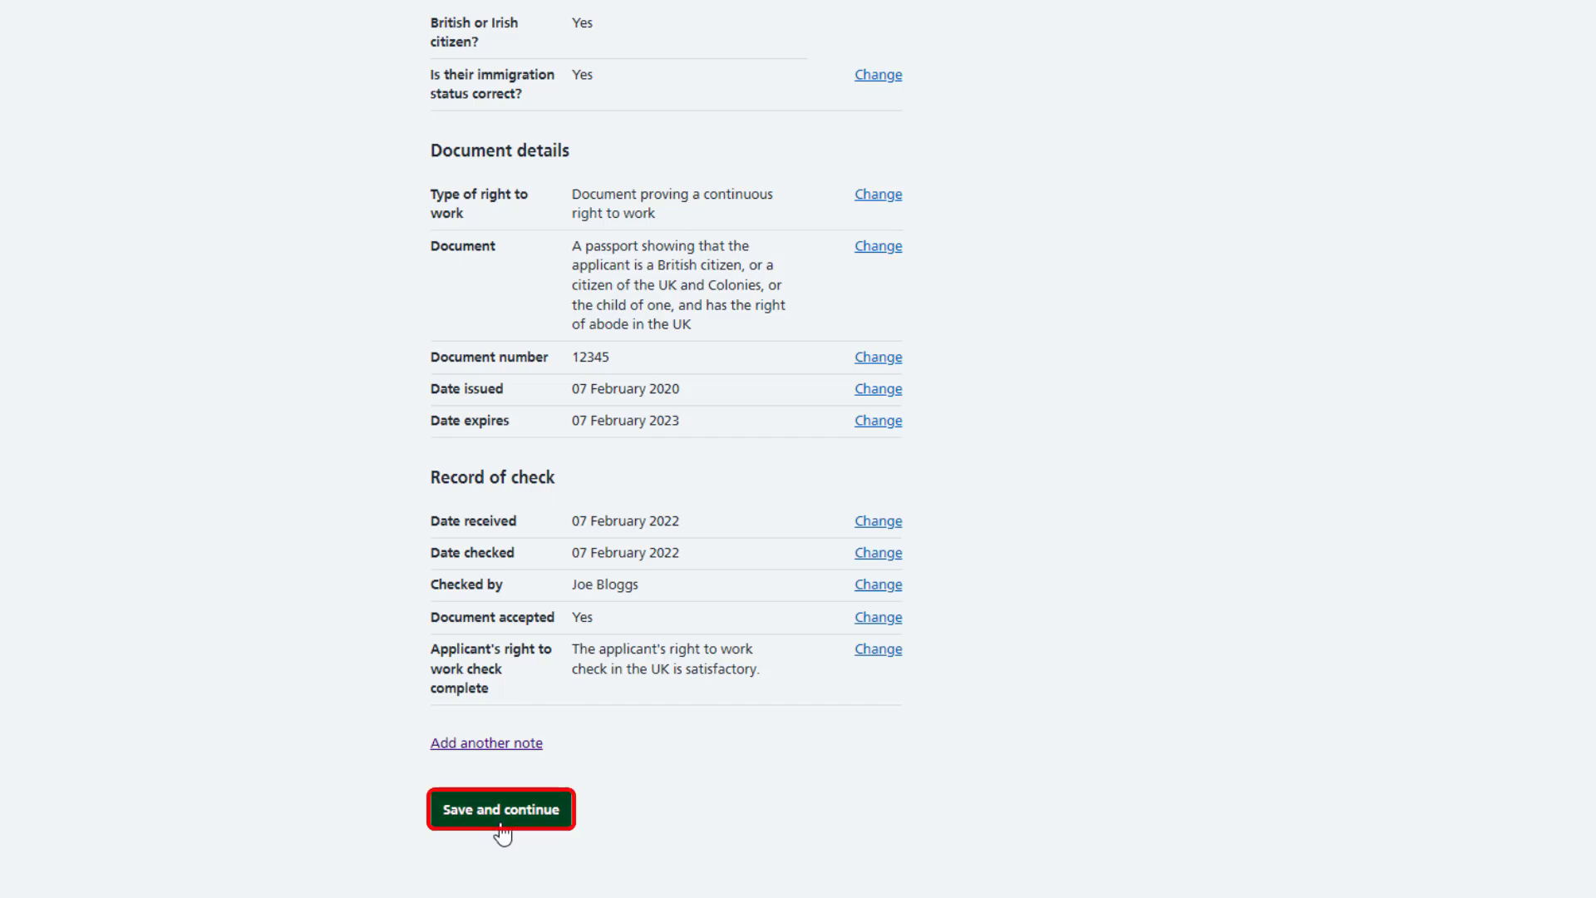